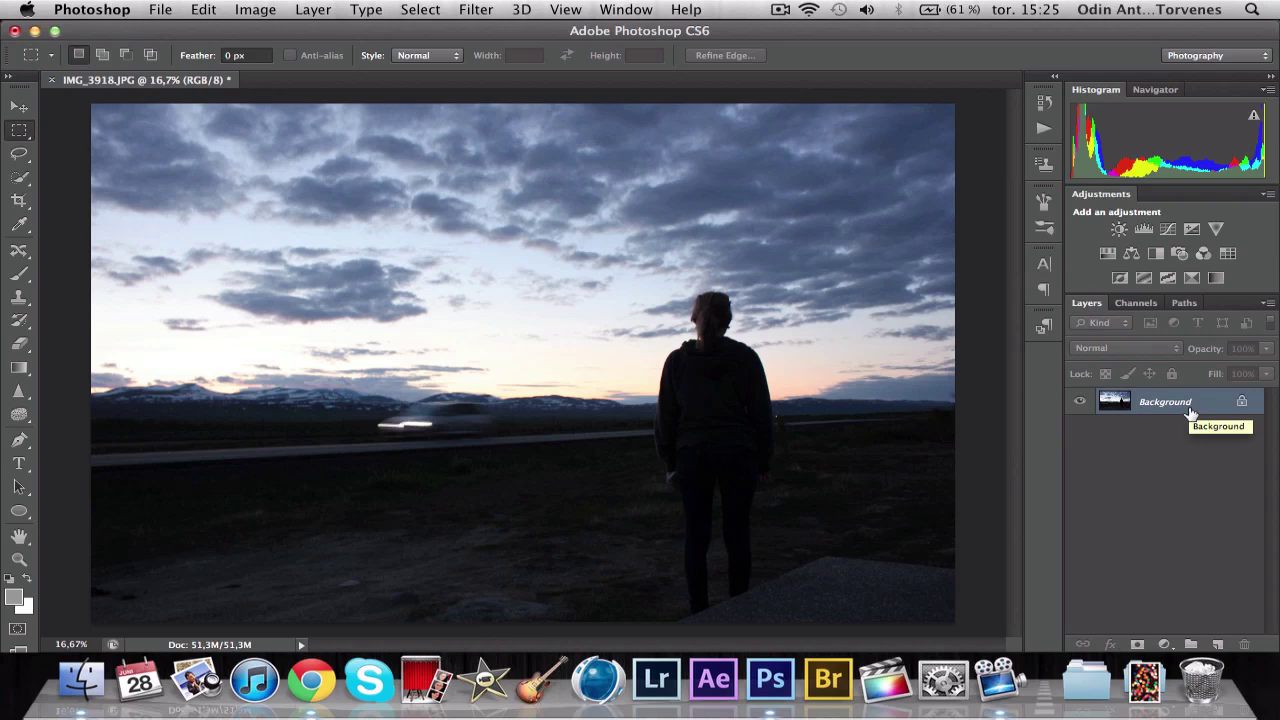
Step: Duplicate the Background layer into Background copy and keep the copy selected
left_click_drag(1122, 408, 1218, 640)
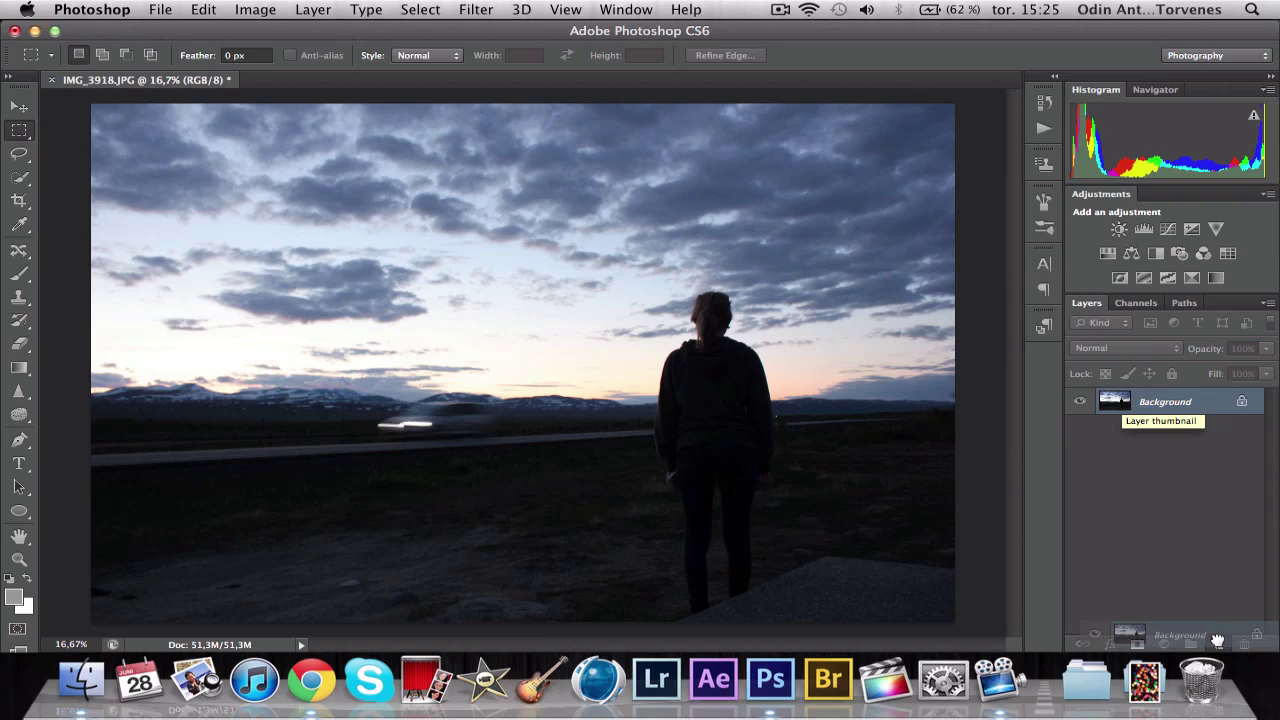
left_click_drag(1218, 640, 1218, 640)
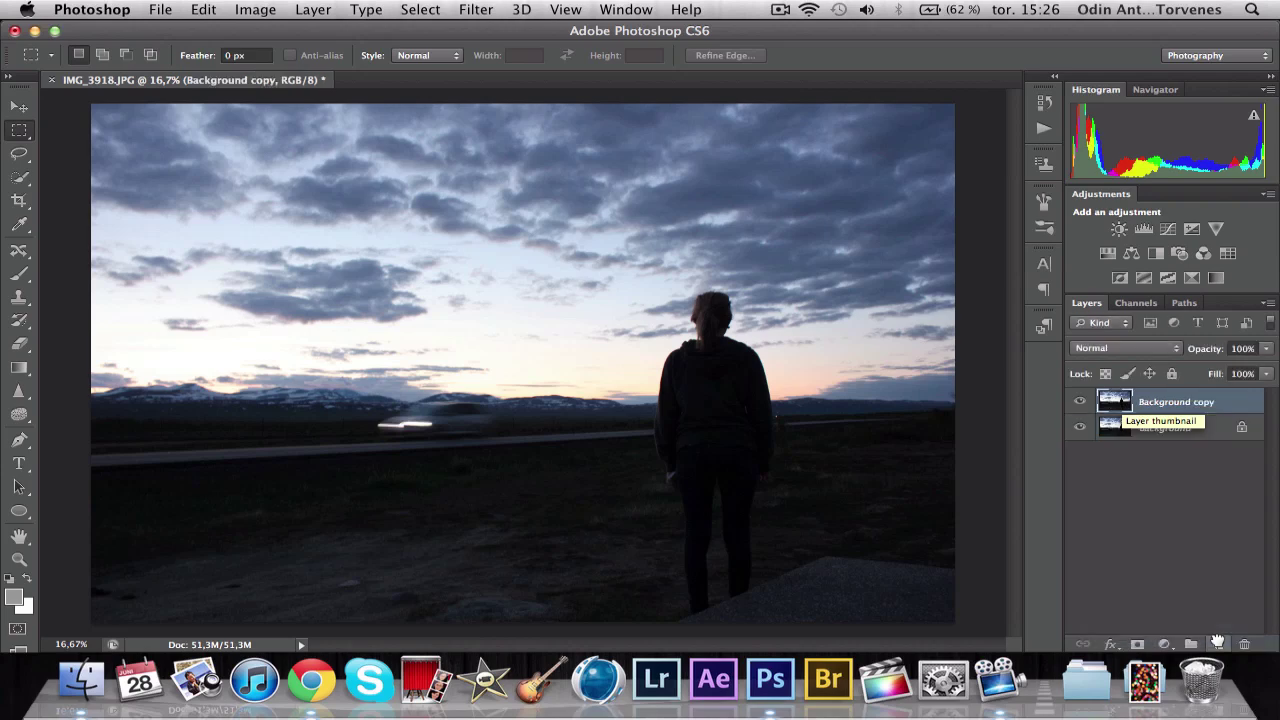
left_click(1158, 428)
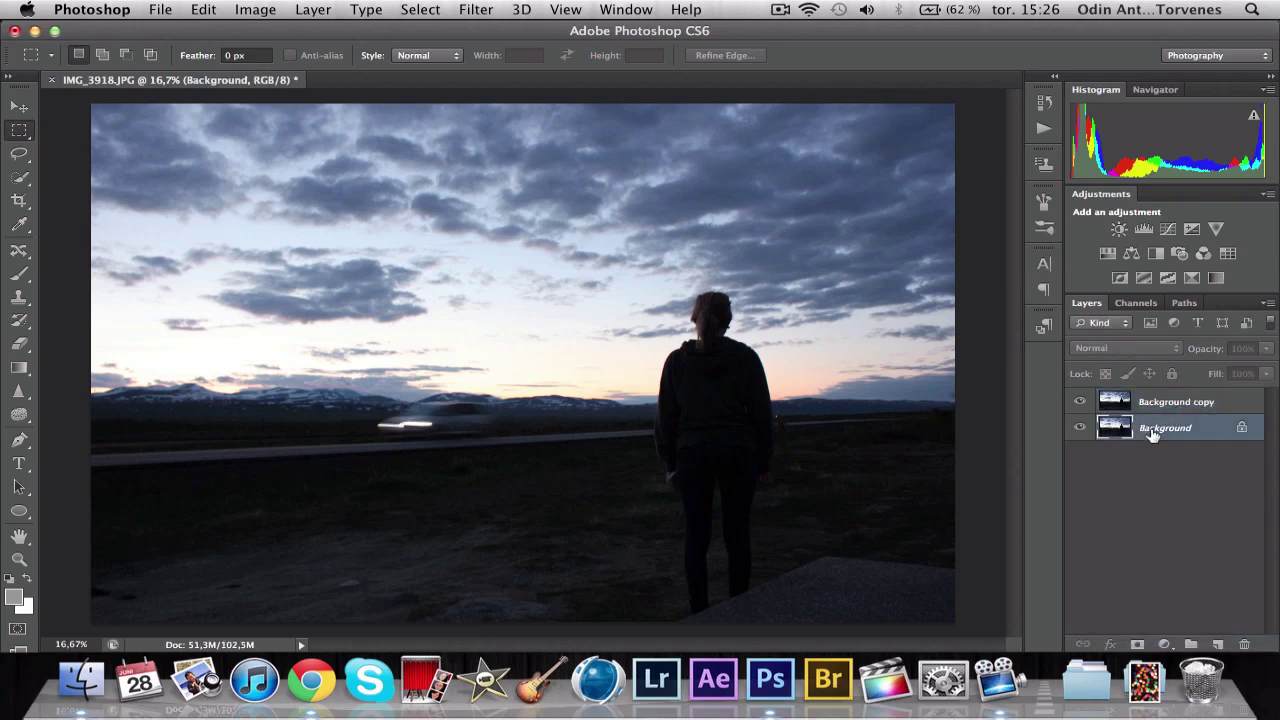
left_click(1170, 408)
left_click(1160, 430)
left_click(1150, 405)
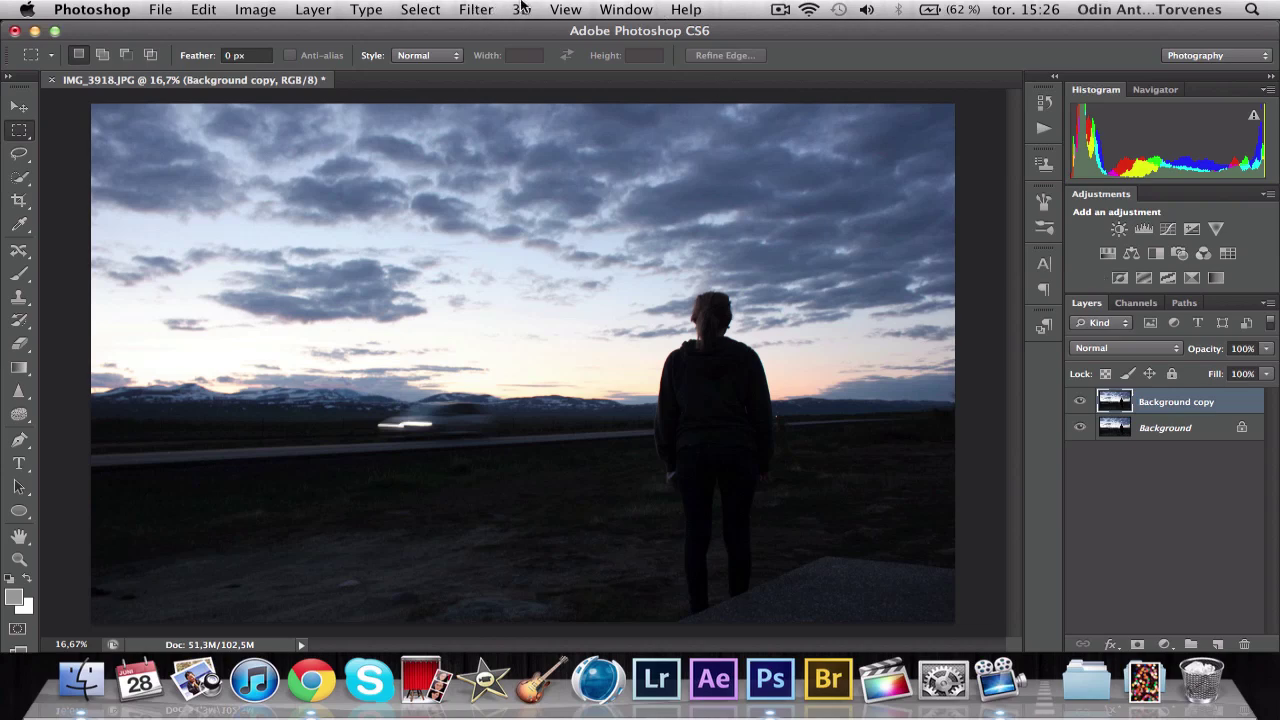
Step: Open Filter > Render > Lighting Effects and load the 2 O'clock Spotlight preset
left_click(473, 9)
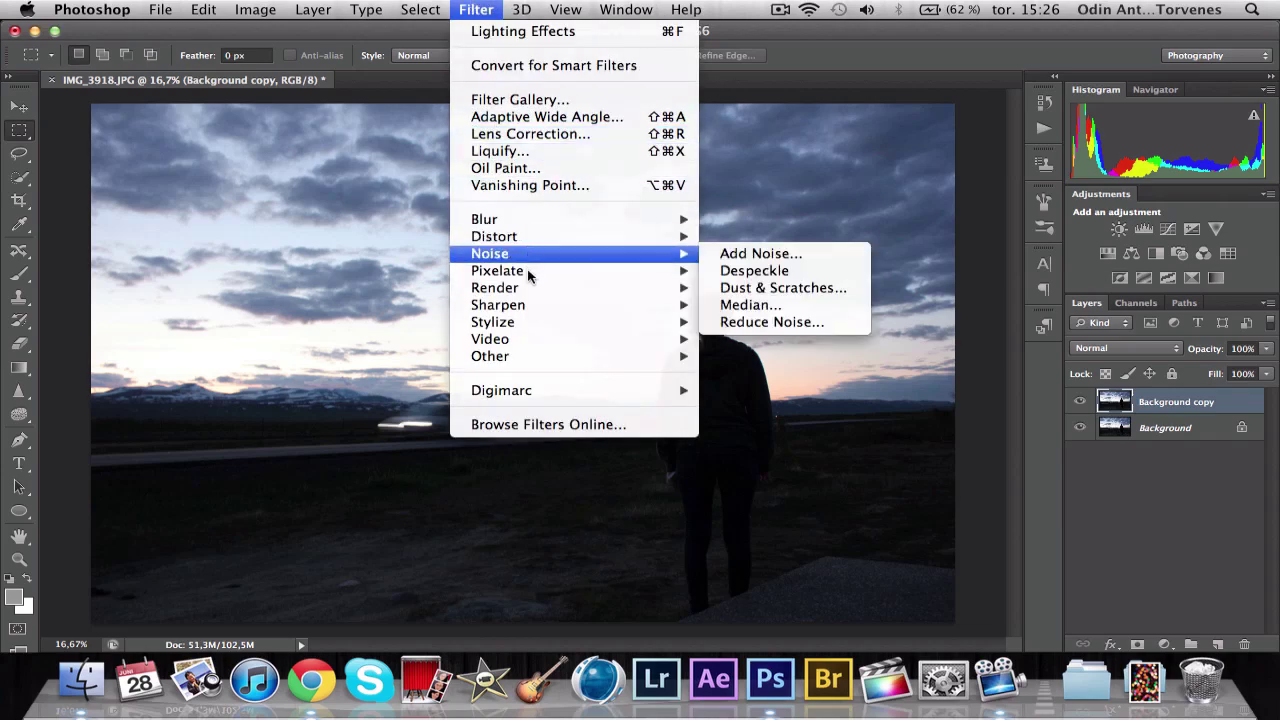
mouse_move(591, 286)
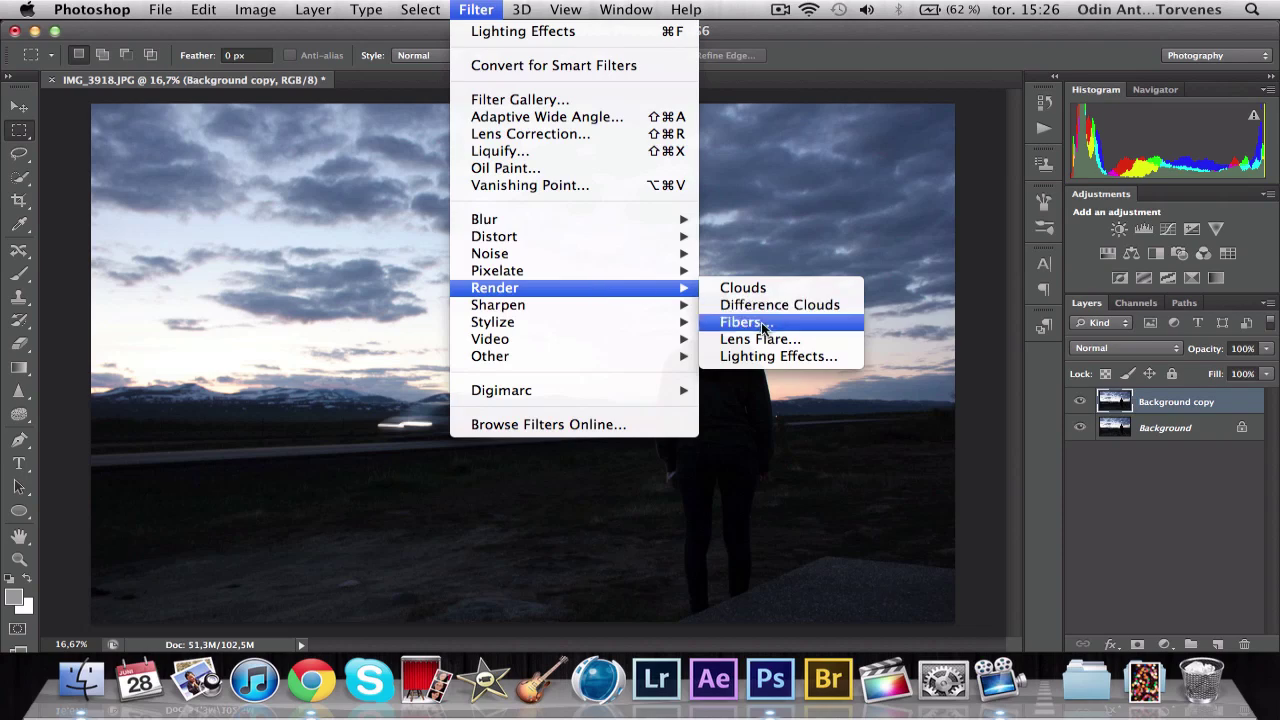
left_click(762, 363)
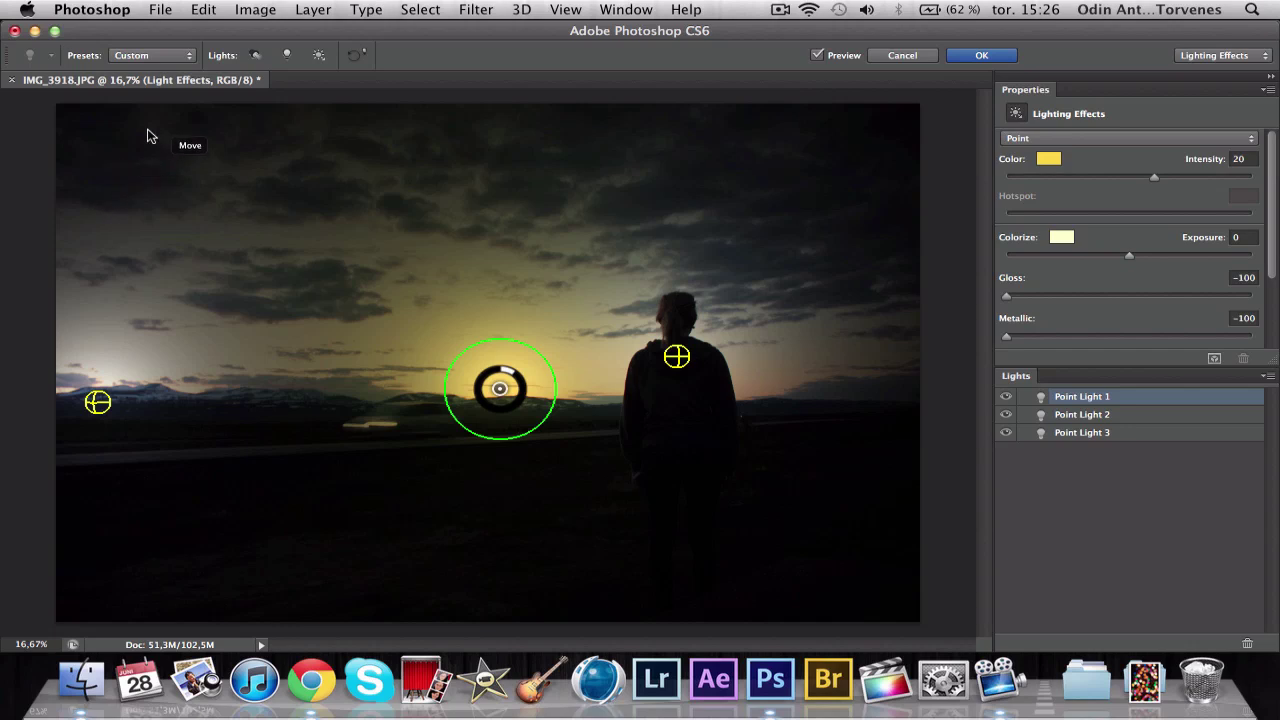
left_click(166, 56)
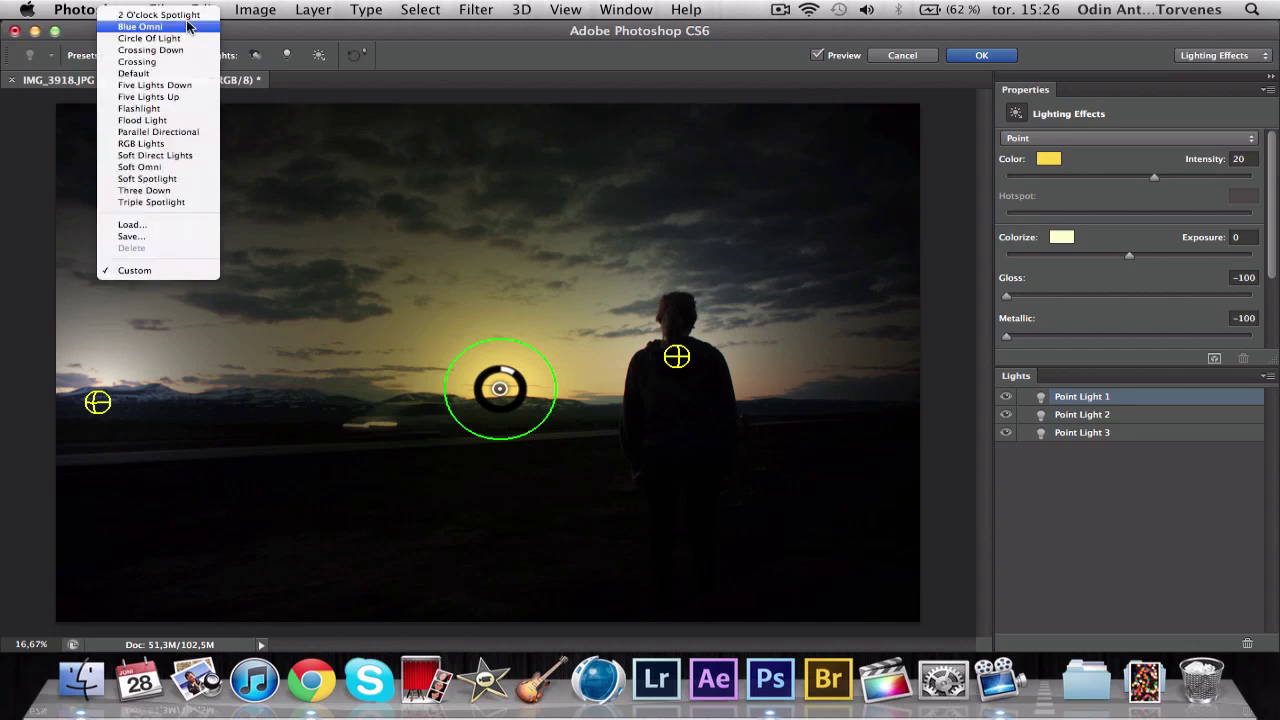
left_click(186, 16)
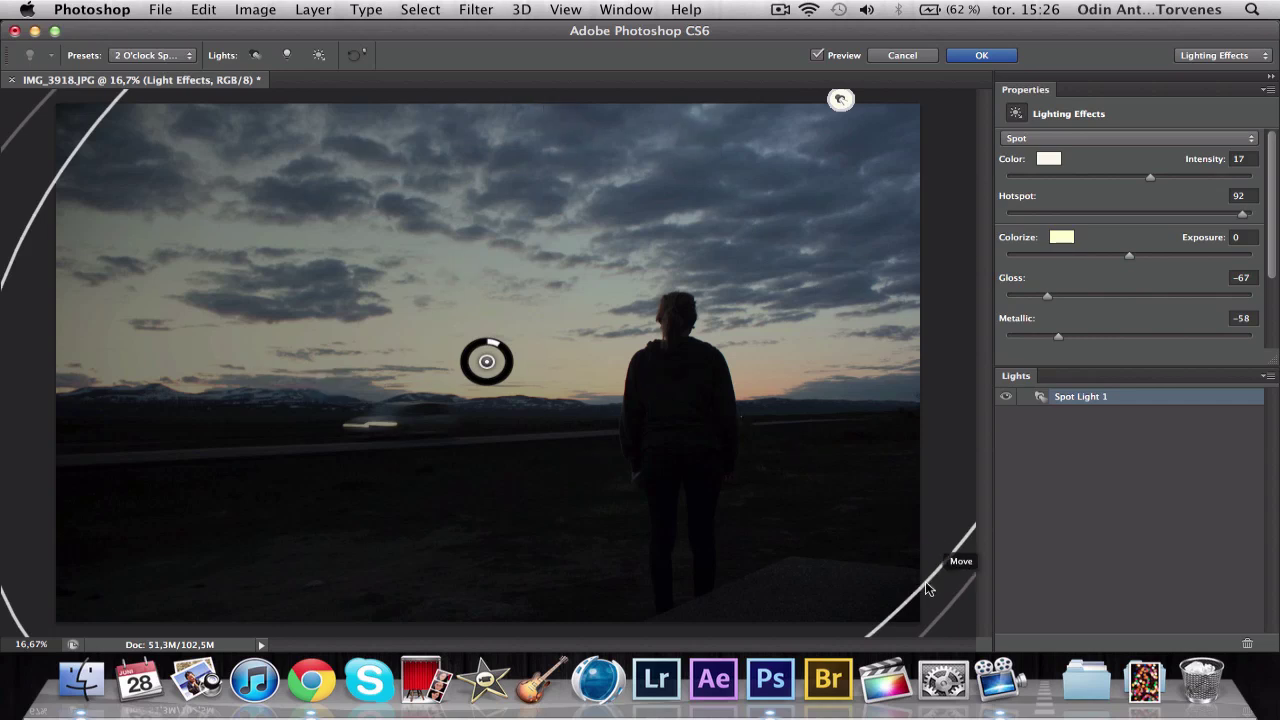
Step: Move the spot light to the upper-left sky and set Intensity -11 and Exposure 43
left_click_drag(923, 581, 683, 477)
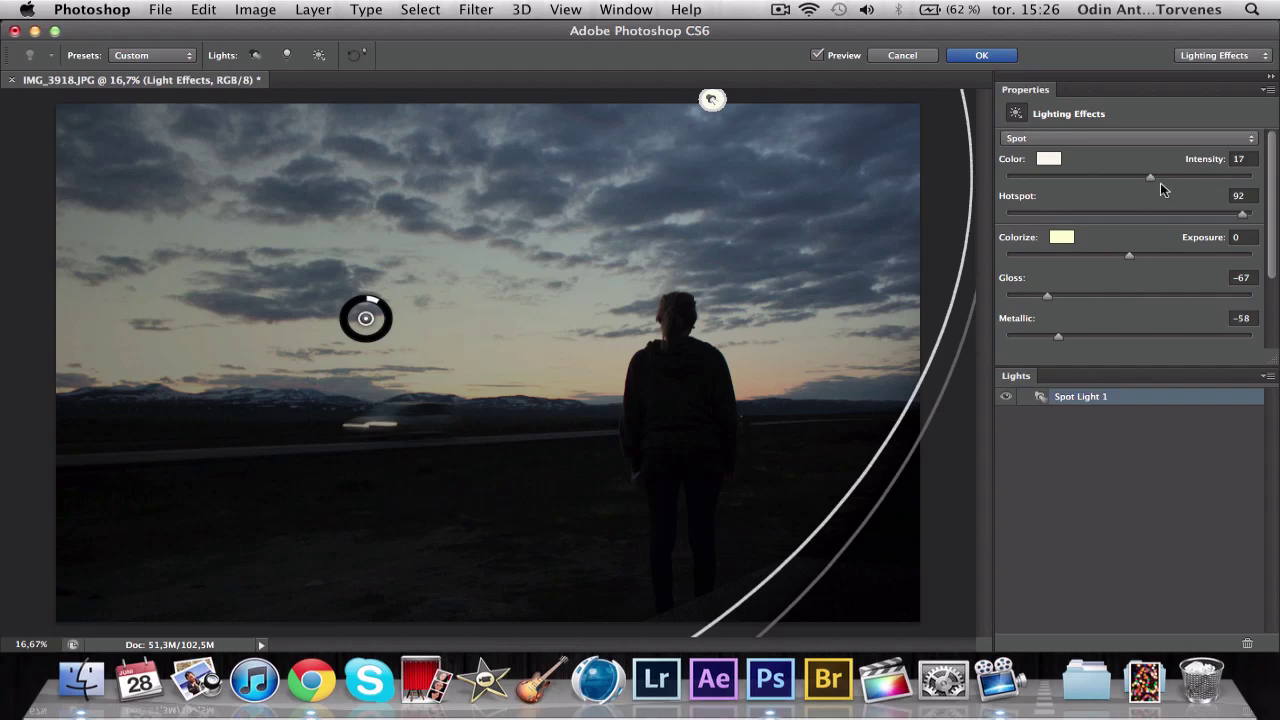
left_click_drag(1154, 177, 1180, 254)
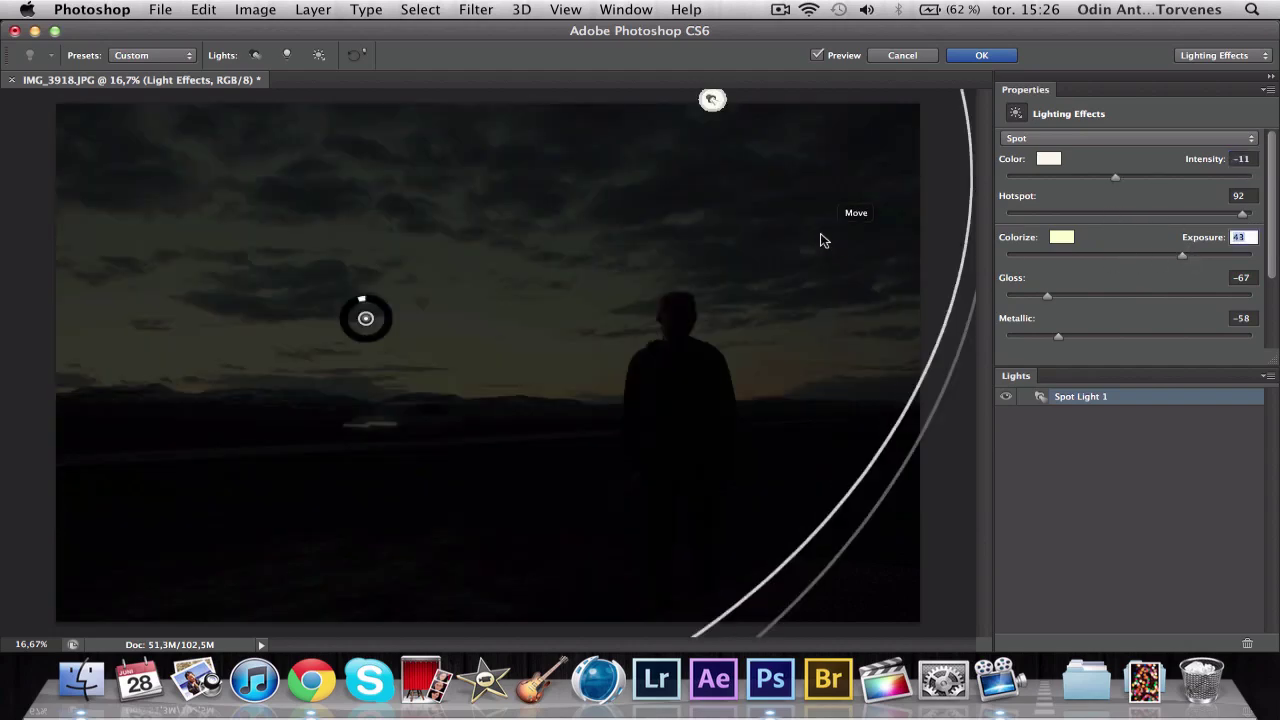
left_click(185, 57)
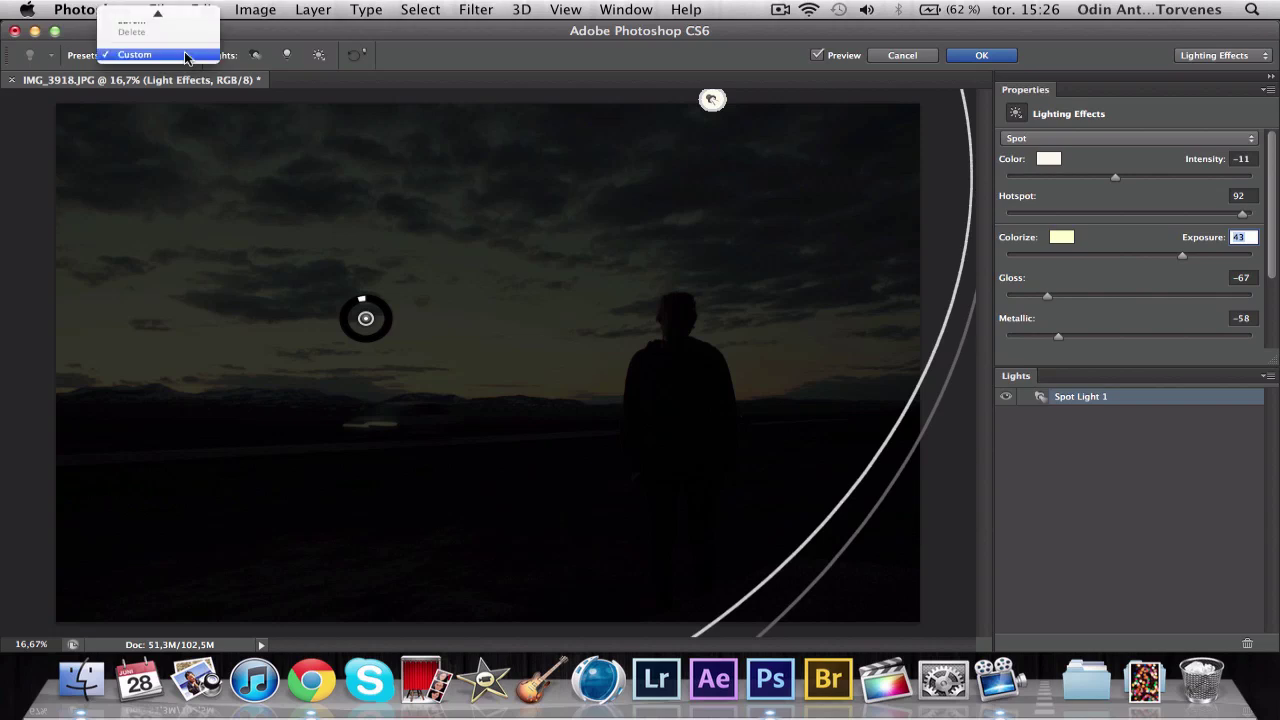
scroll(185, 57, "up", 3)
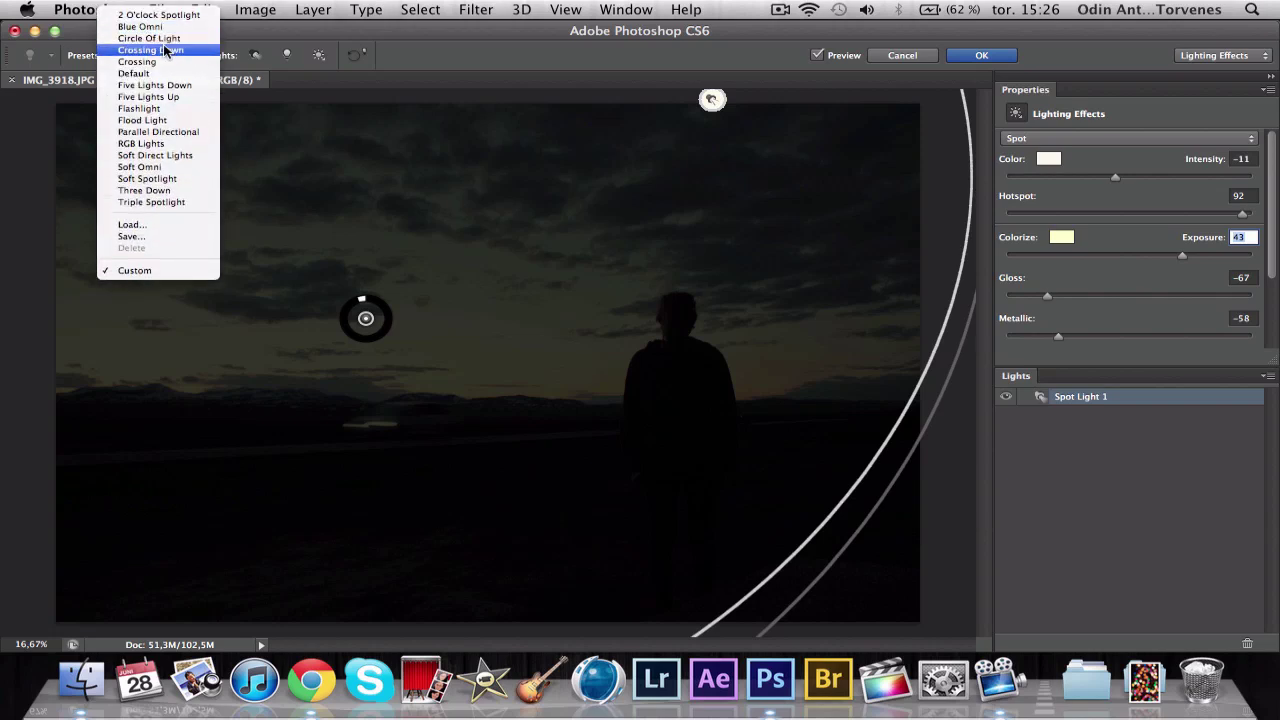
Step: Load the Triple Spotlight preset, giving three white spot lights over the sky
left_click(166, 203)
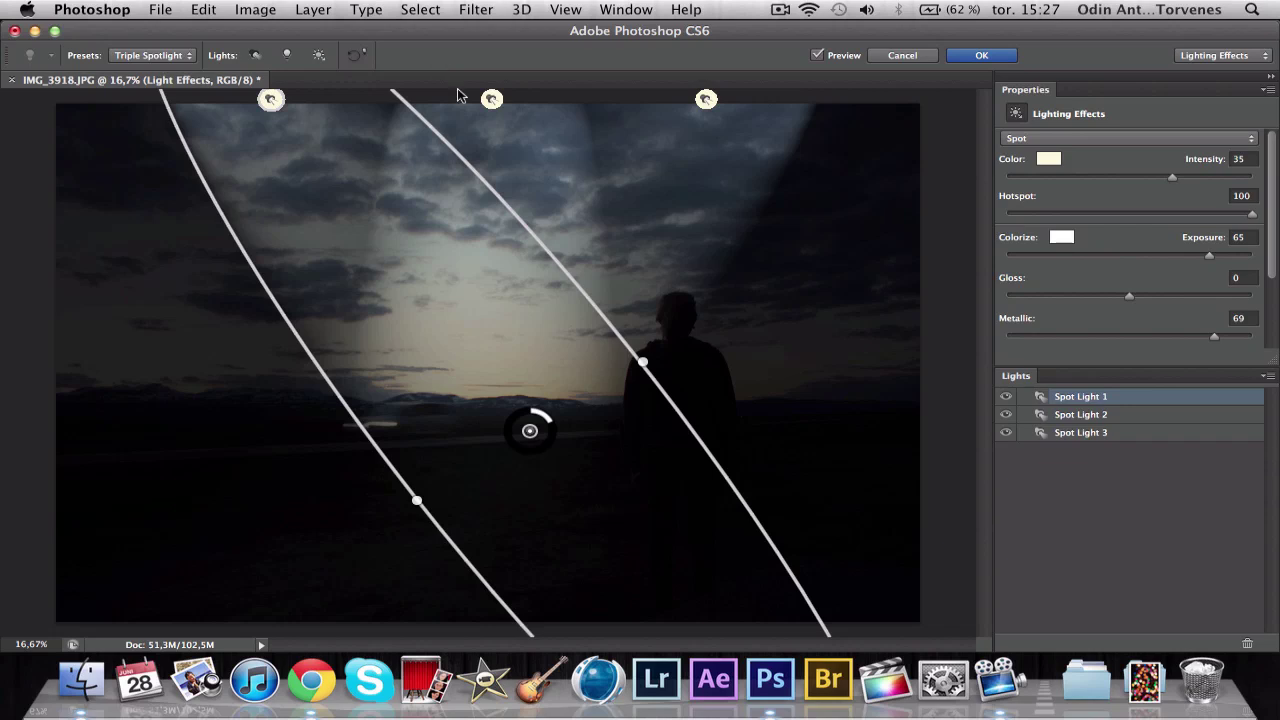
left_click(187, 56)
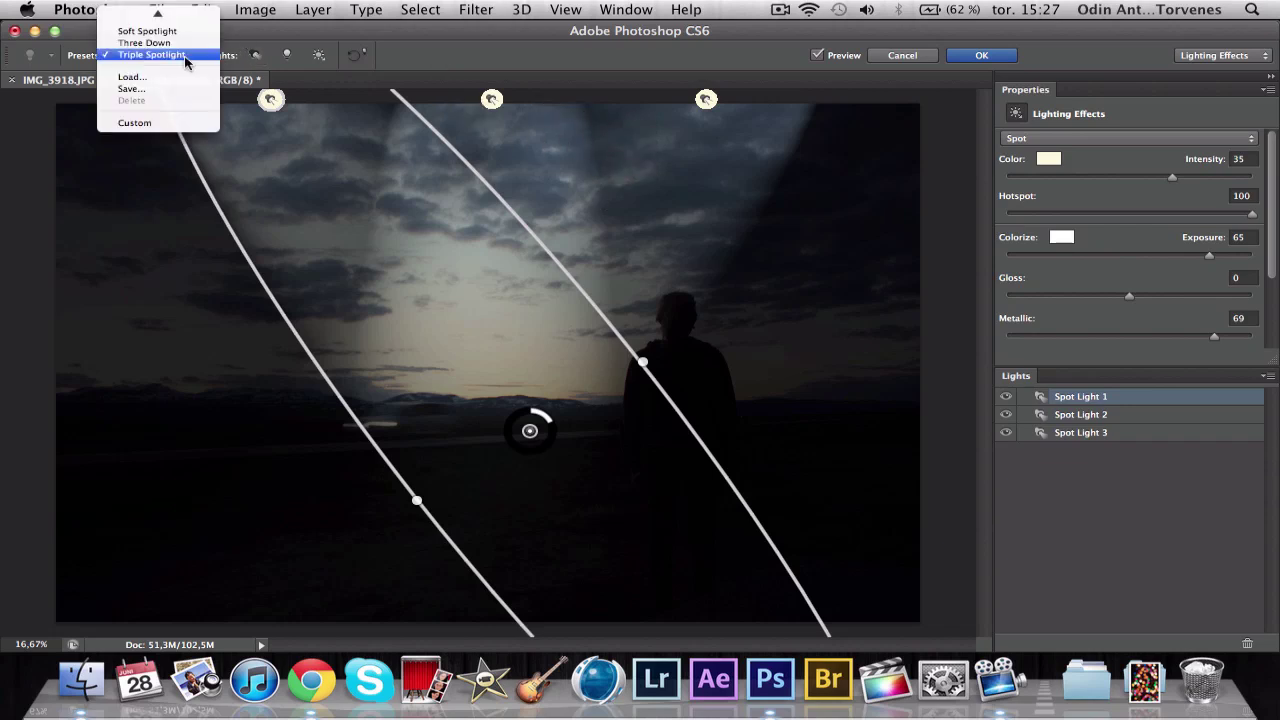
scroll(185, 62, "up", 3)
scroll(185, 62, "up", 5)
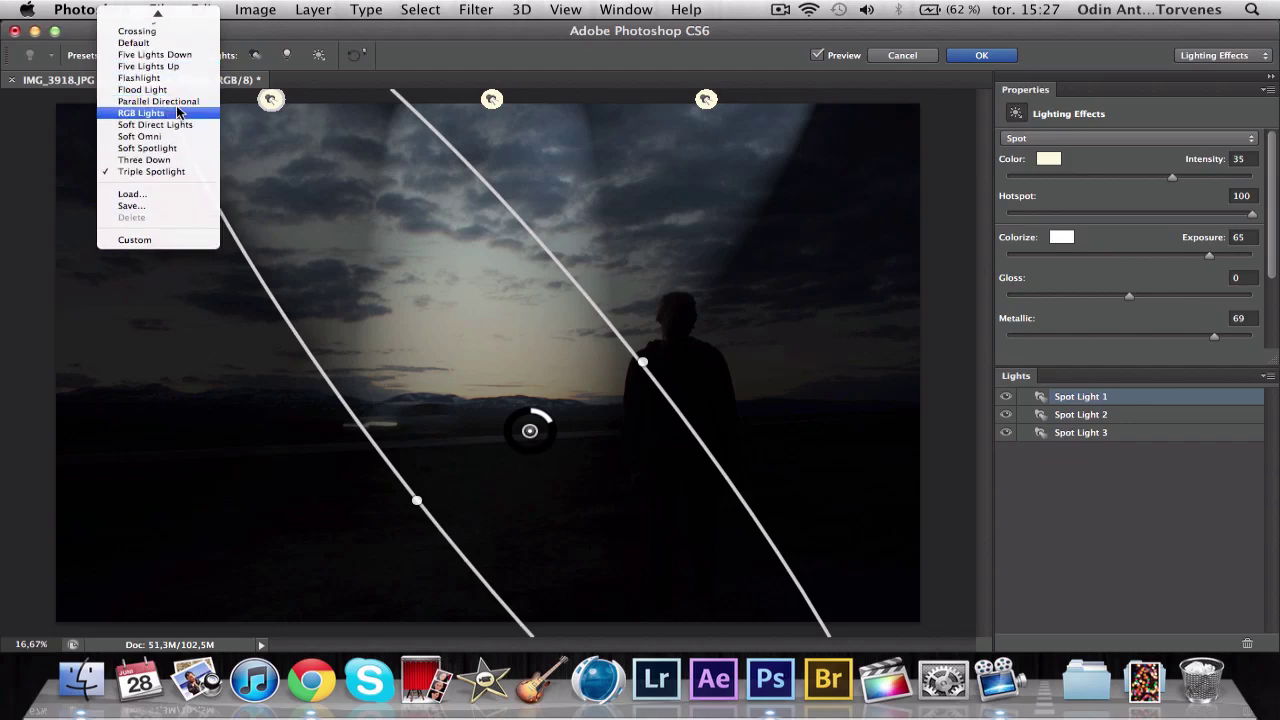
Step: Load RGB Lights, then move and rotate the red spot light onto the figure
left_click(180, 112)
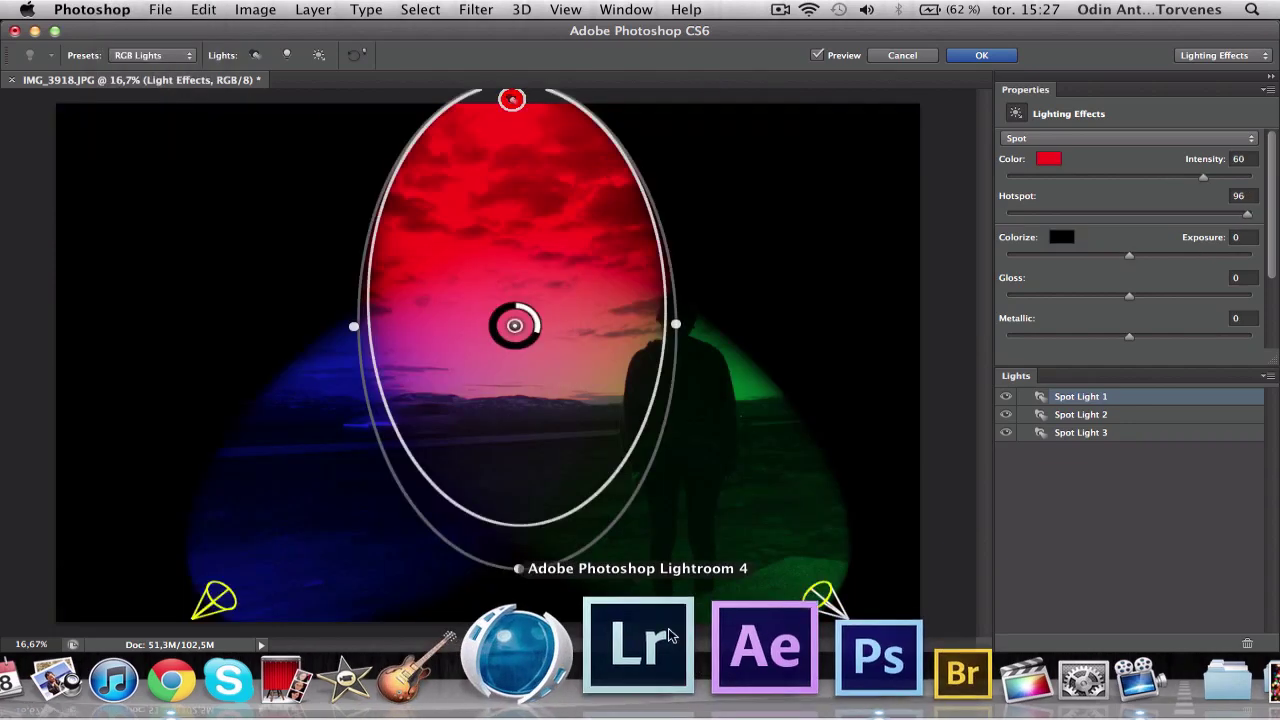
left_click_drag(588, 316, 749, 274)
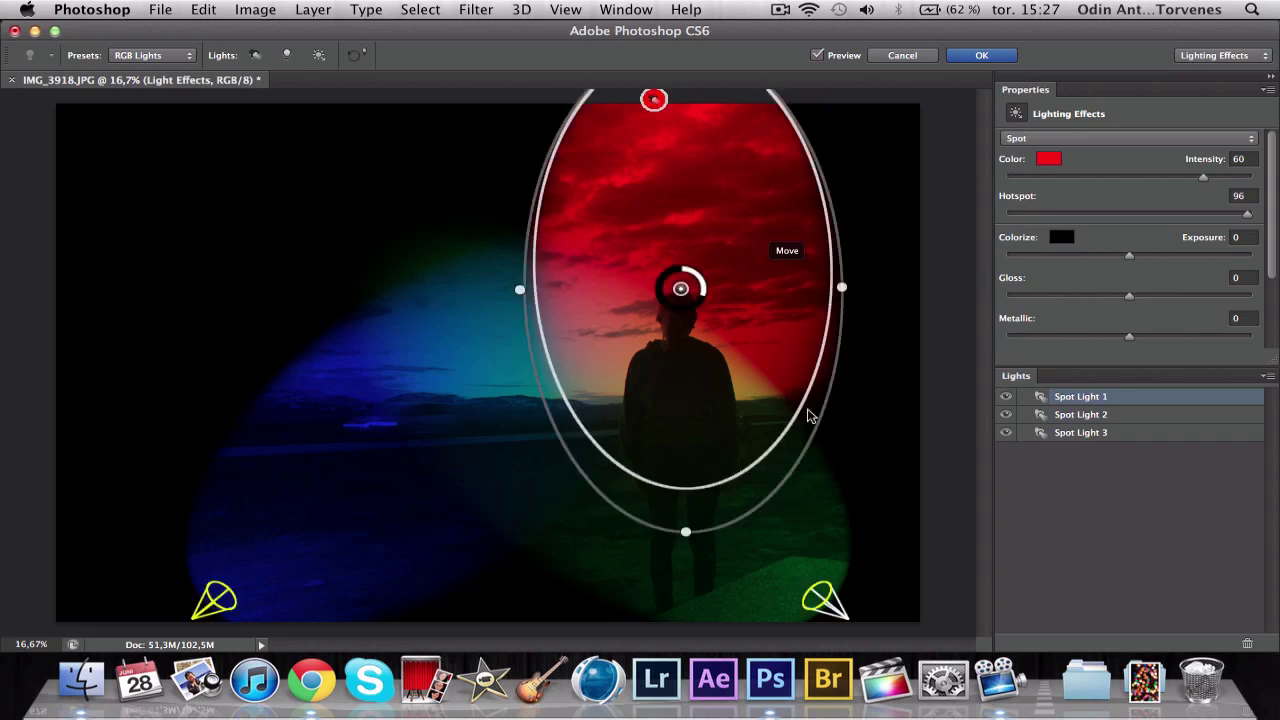
left_click_drag(817, 478, 777, 477)
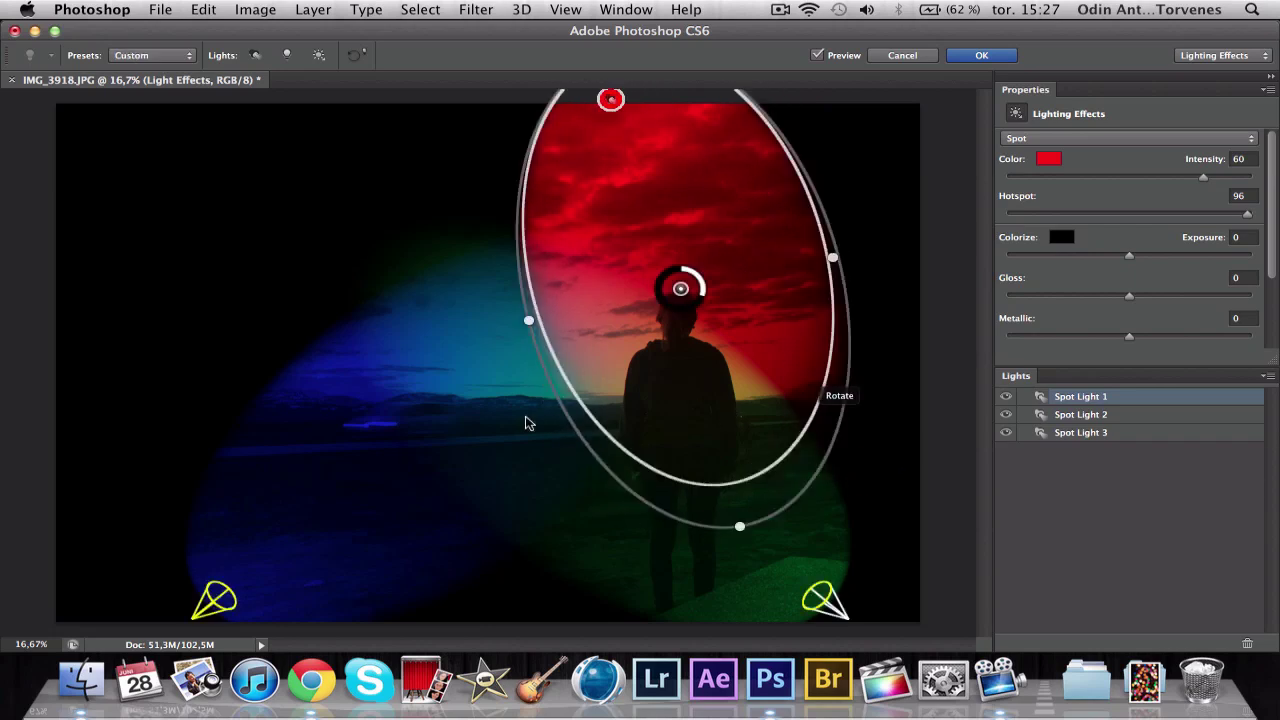
Step: Move the blue spot light up into the upper-left sky
left_click(213, 598)
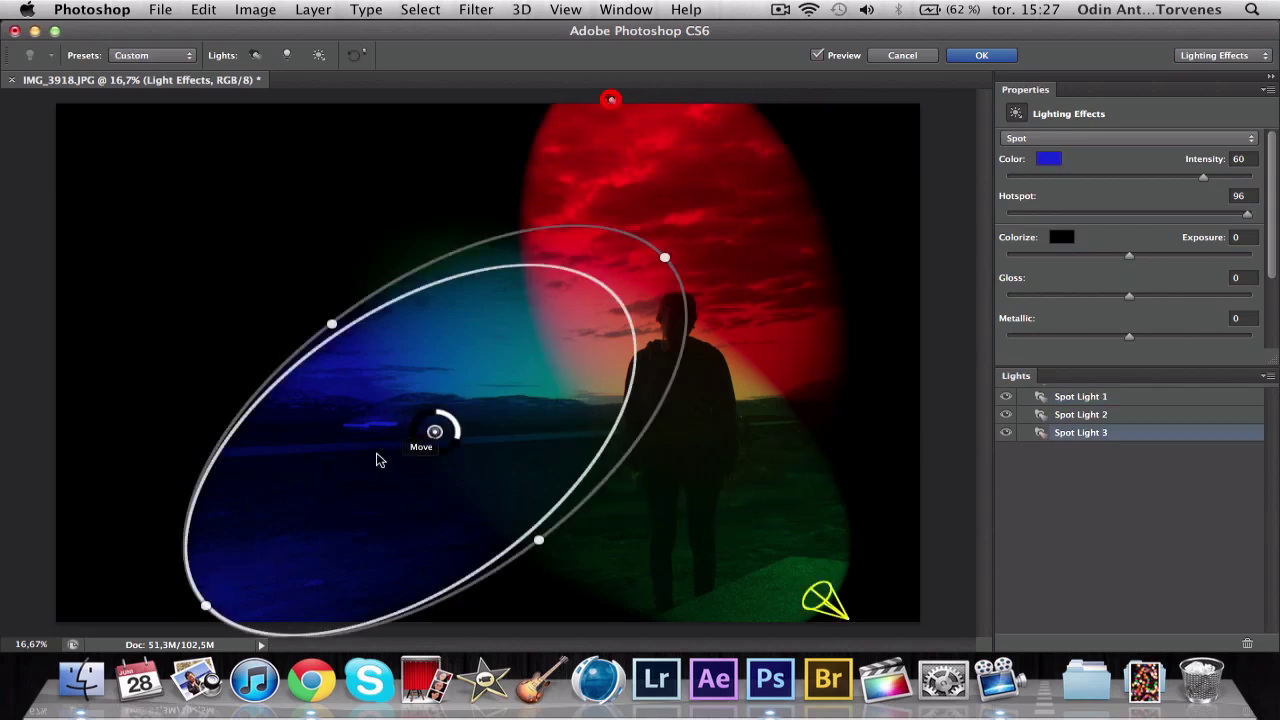
left_click_drag(380, 451, 313, 320)
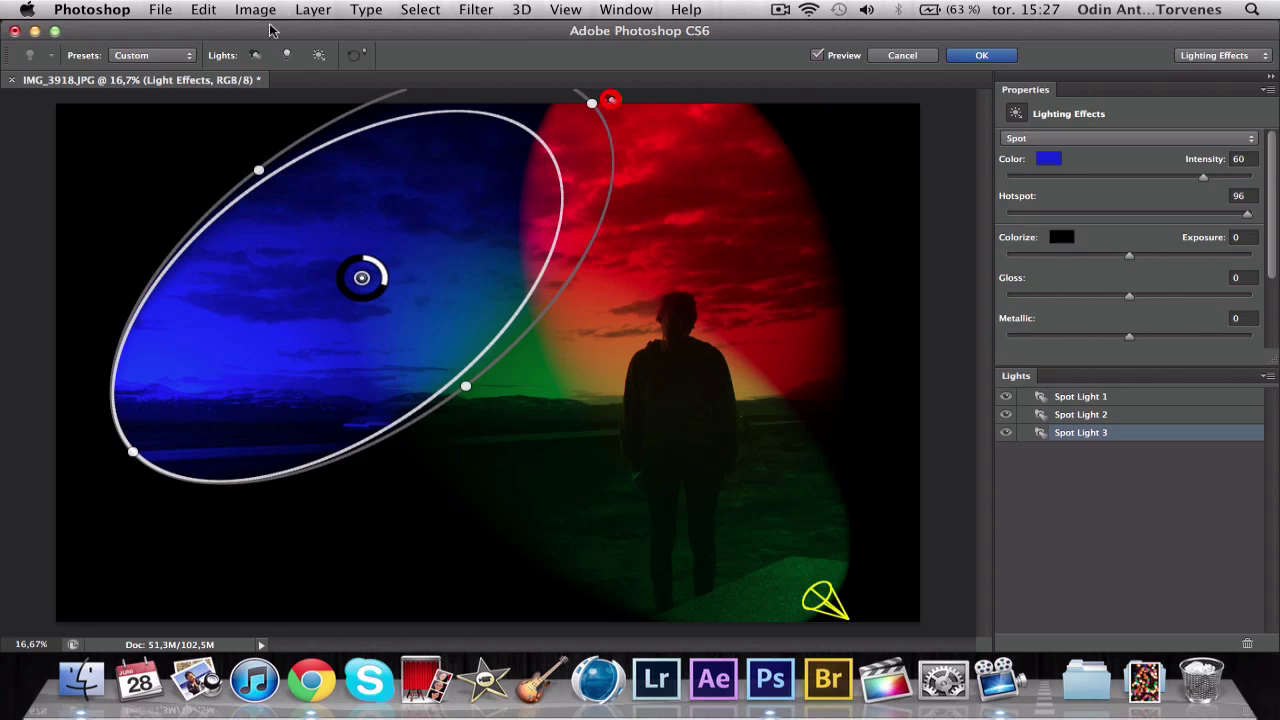
left_click(187, 57)
scroll(187, 62, "up", 5)
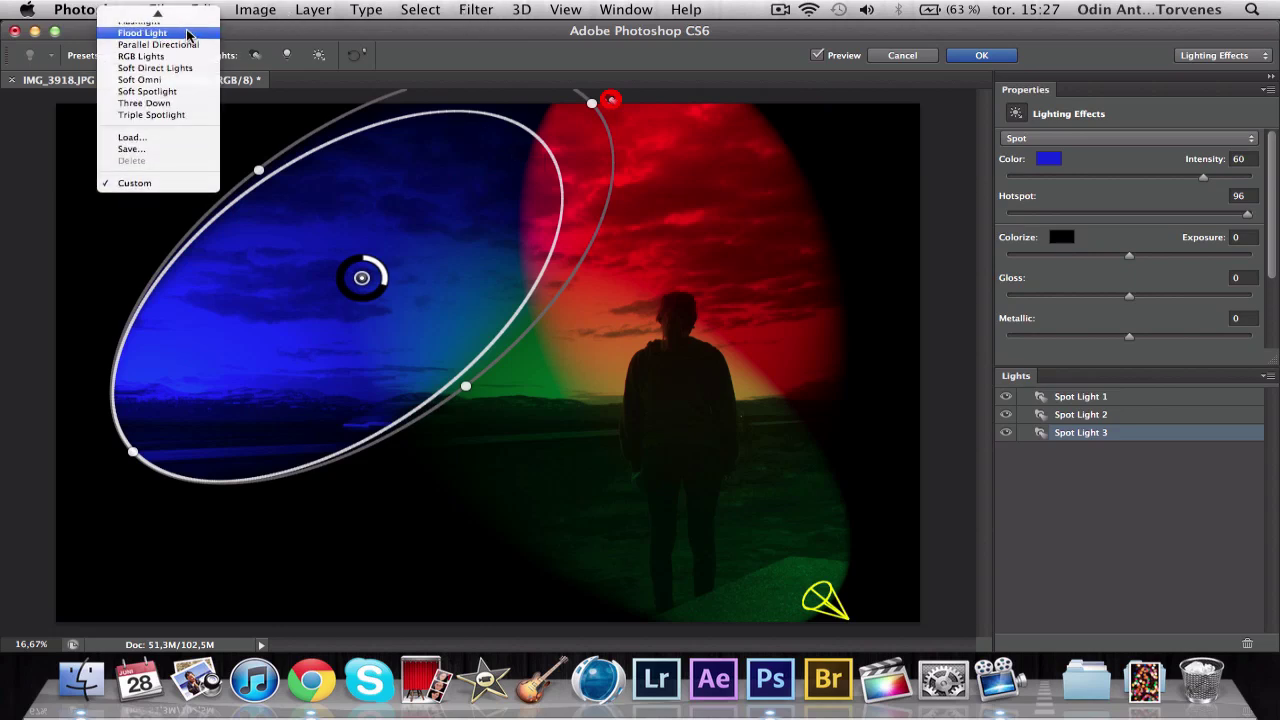
scroll(195, 72, "up", 3)
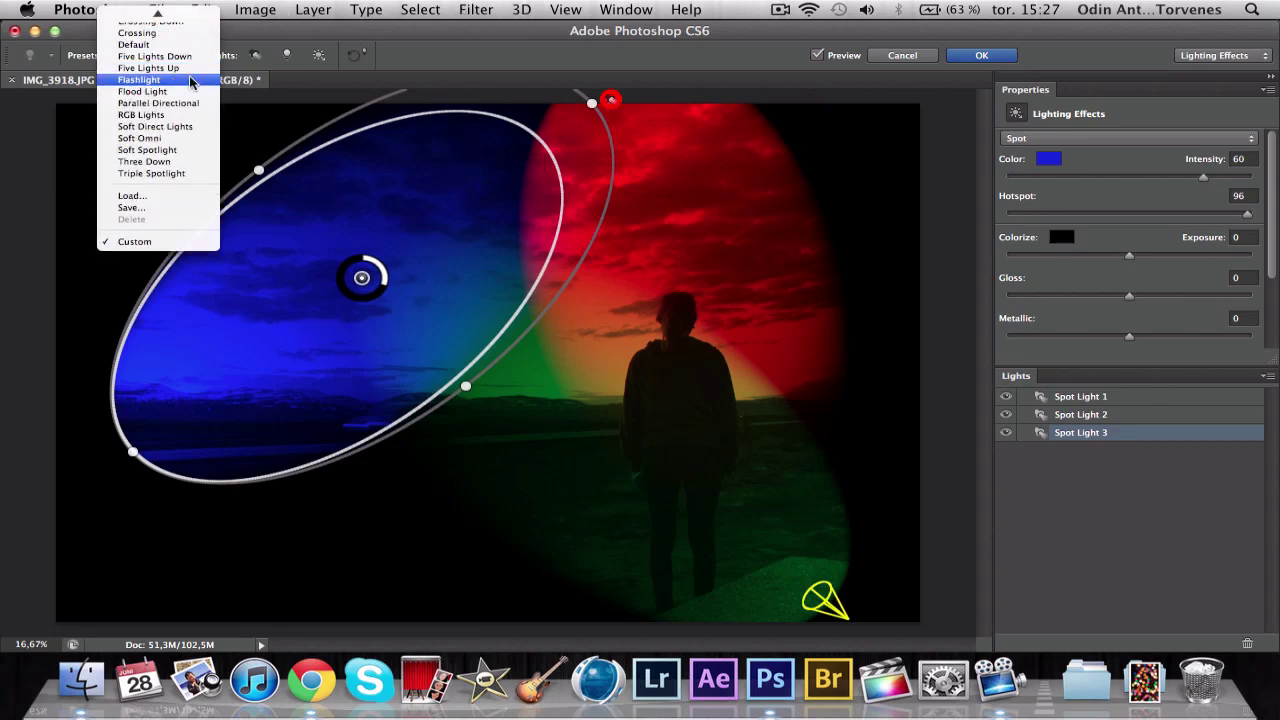
Step: Load the Flashlight preset and shrink its point light to a small horizon glow at intensity 27
left_click(197, 79)
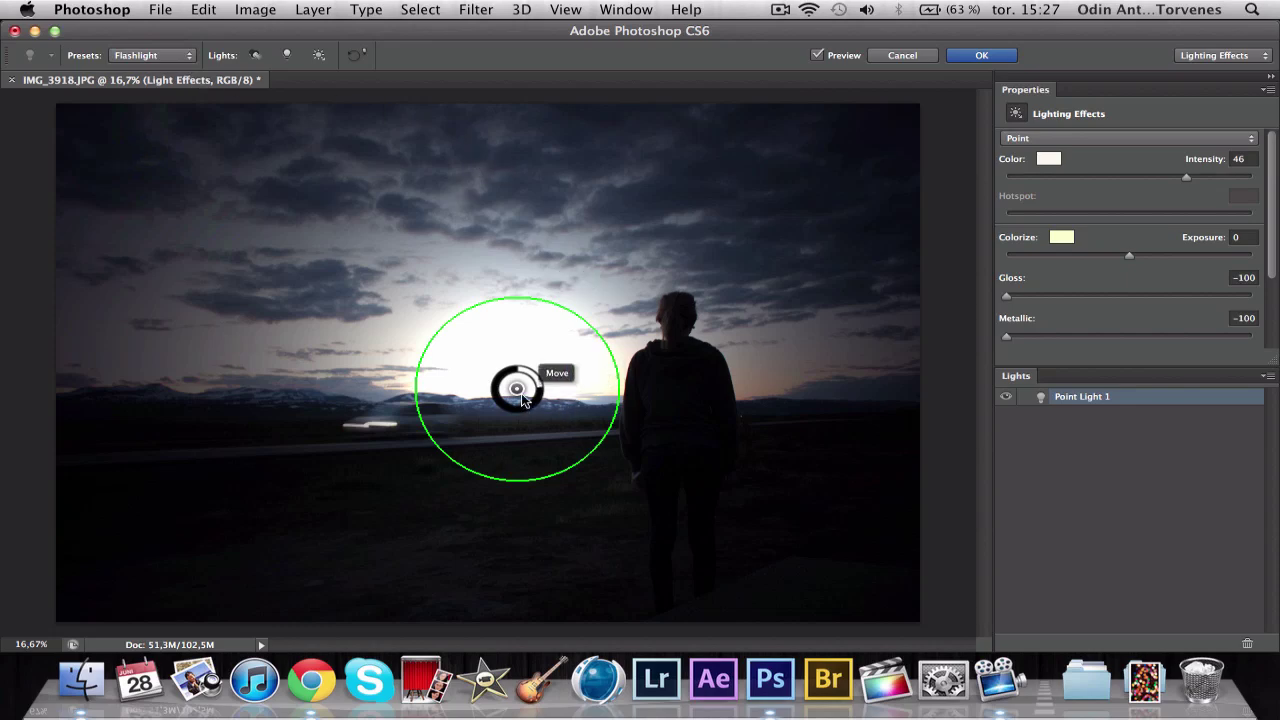
mouse_move(522, 398)
left_mouse_down()
mouse_move(390, 333)
mouse_move(221, 219)
mouse_move(198, 153)
mouse_move(370, 165)
mouse_move(450, 342)
mouse_move(345, 236)
mouse_move(490, 387)
mouse_move(519, 398)
mouse_move(521, 386)
mouse_move(524, 466)
mouse_move(519, 383)
left_mouse_up()
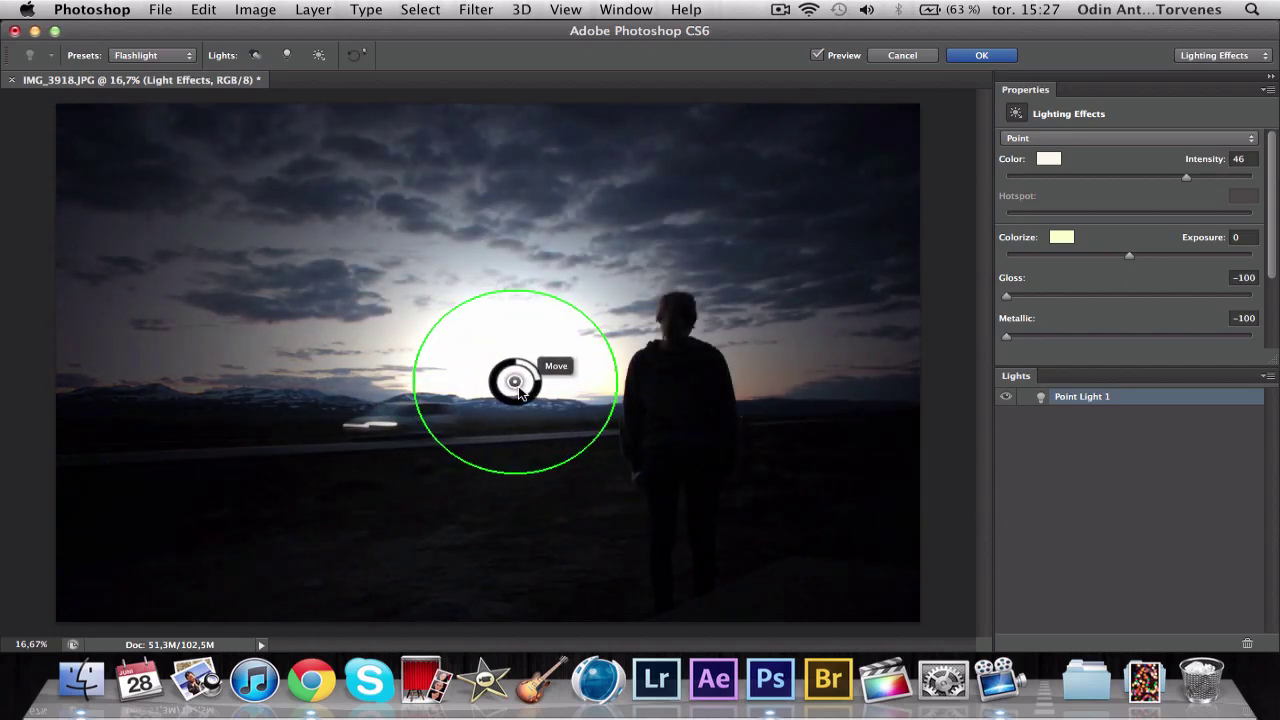
left_click_drag(576, 455, 584, 458)
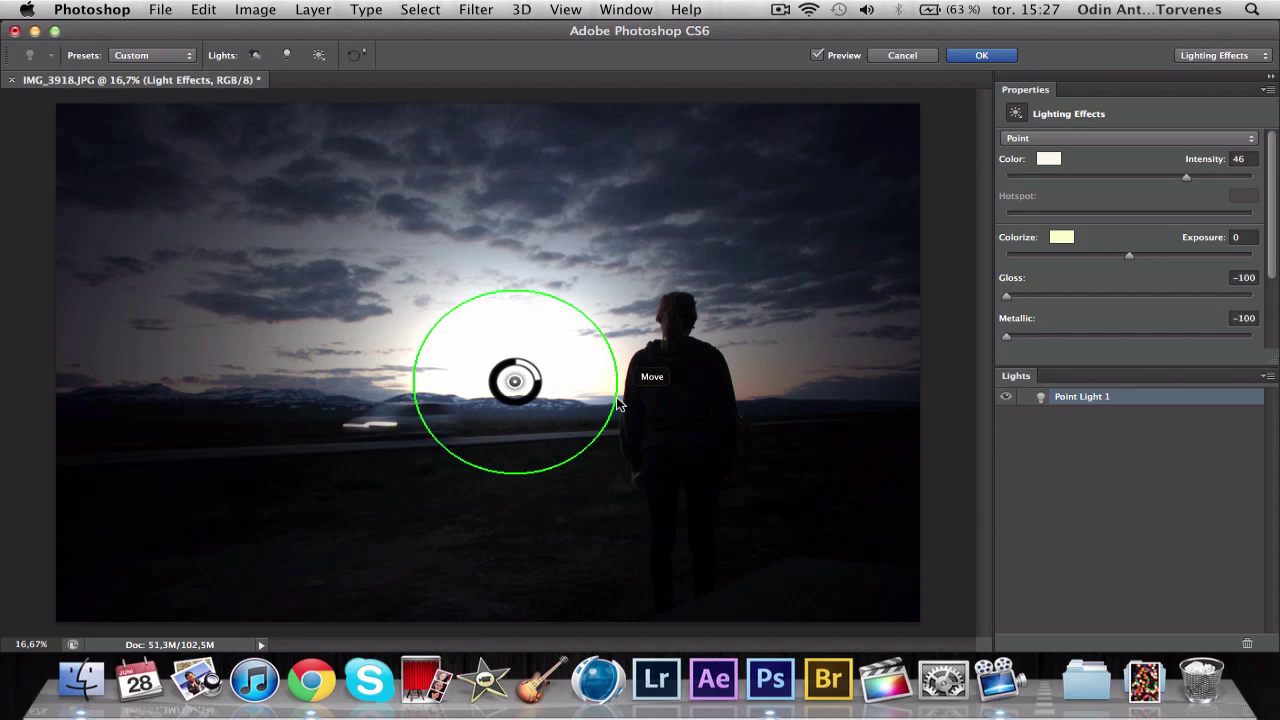
left_click_drag(743, 430, 534, 373)
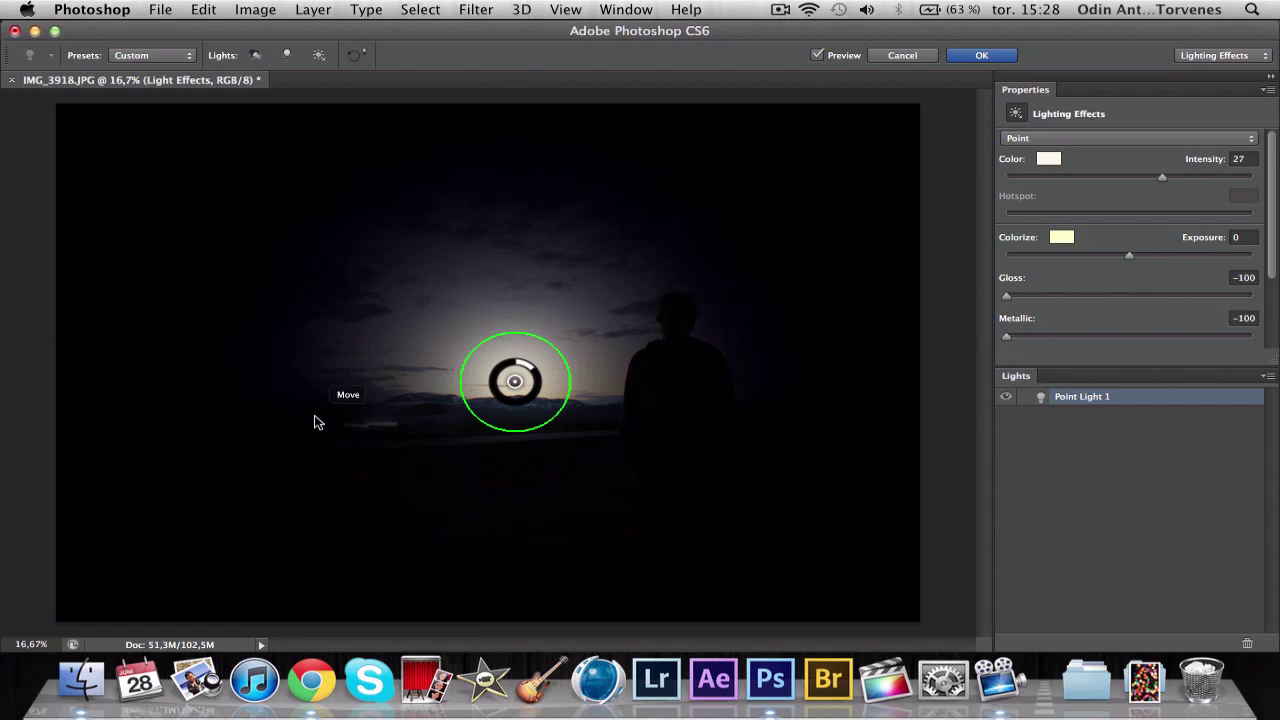
Step: Add Point Lights 2 and 3, toggling their visibility to compare
left_click(288, 56)
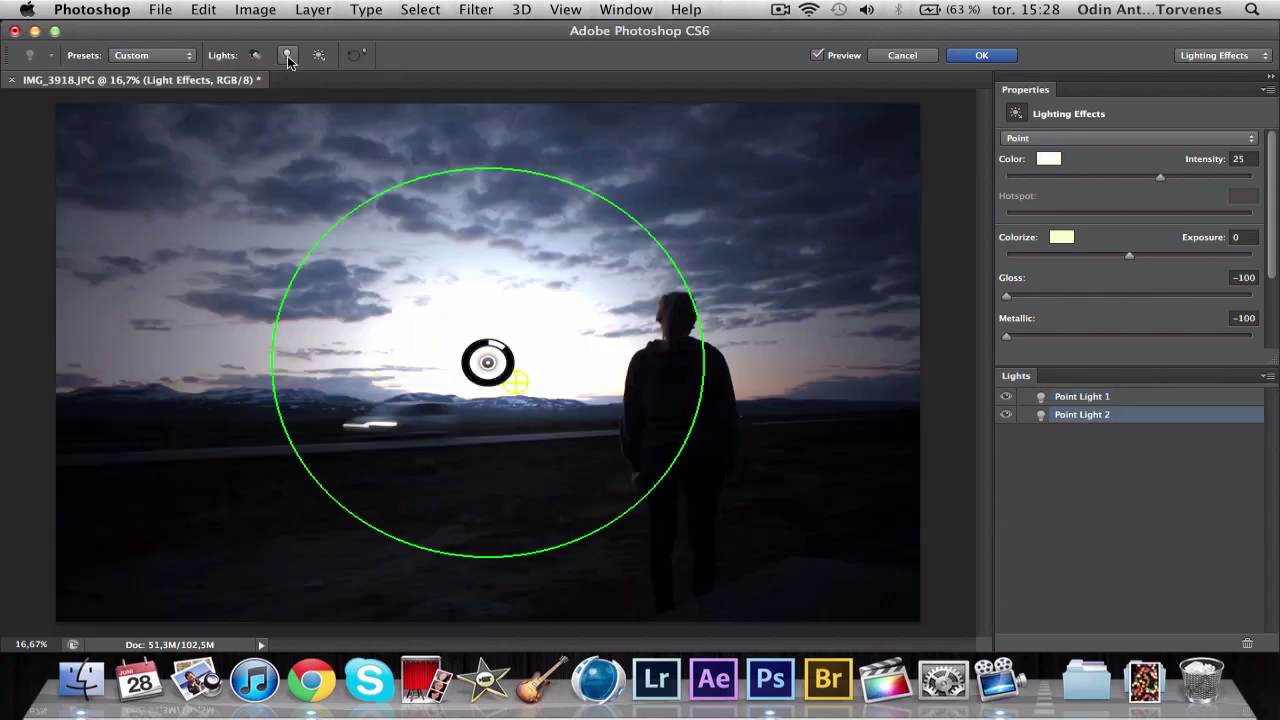
left_click(288, 56)
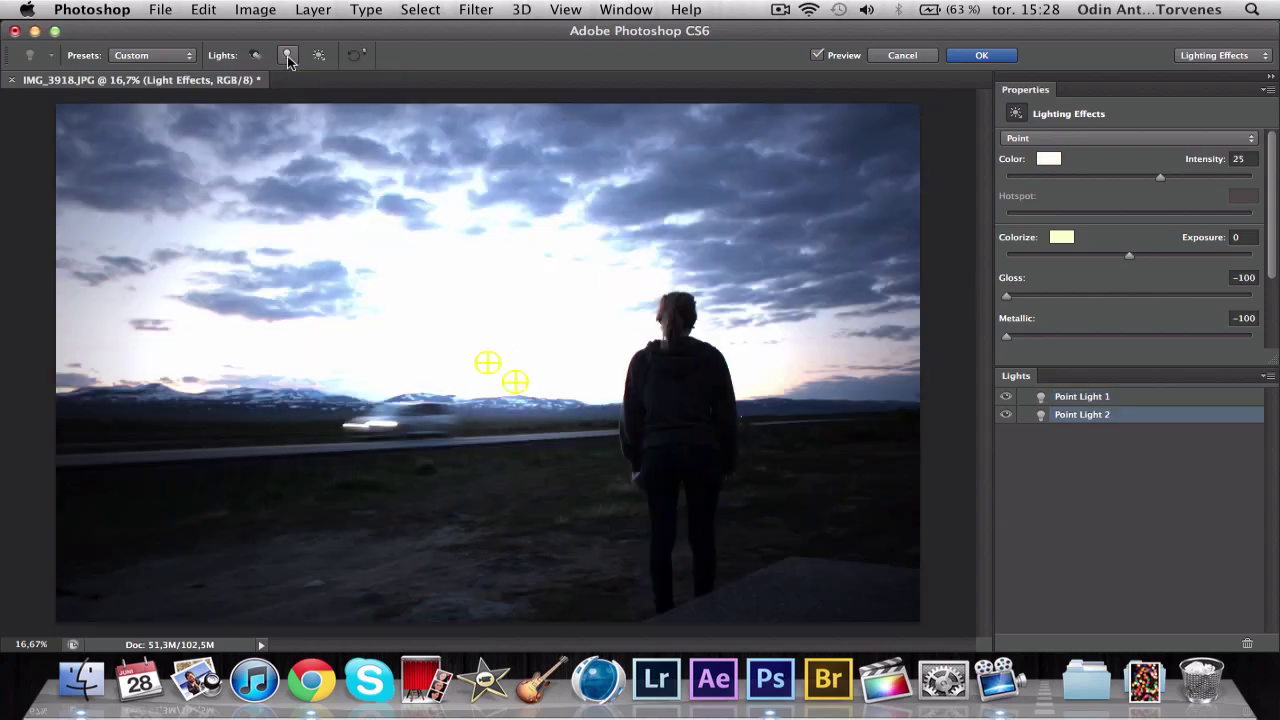
left_click(1108, 415)
left_click(1006, 432)
left_click(1006, 414)
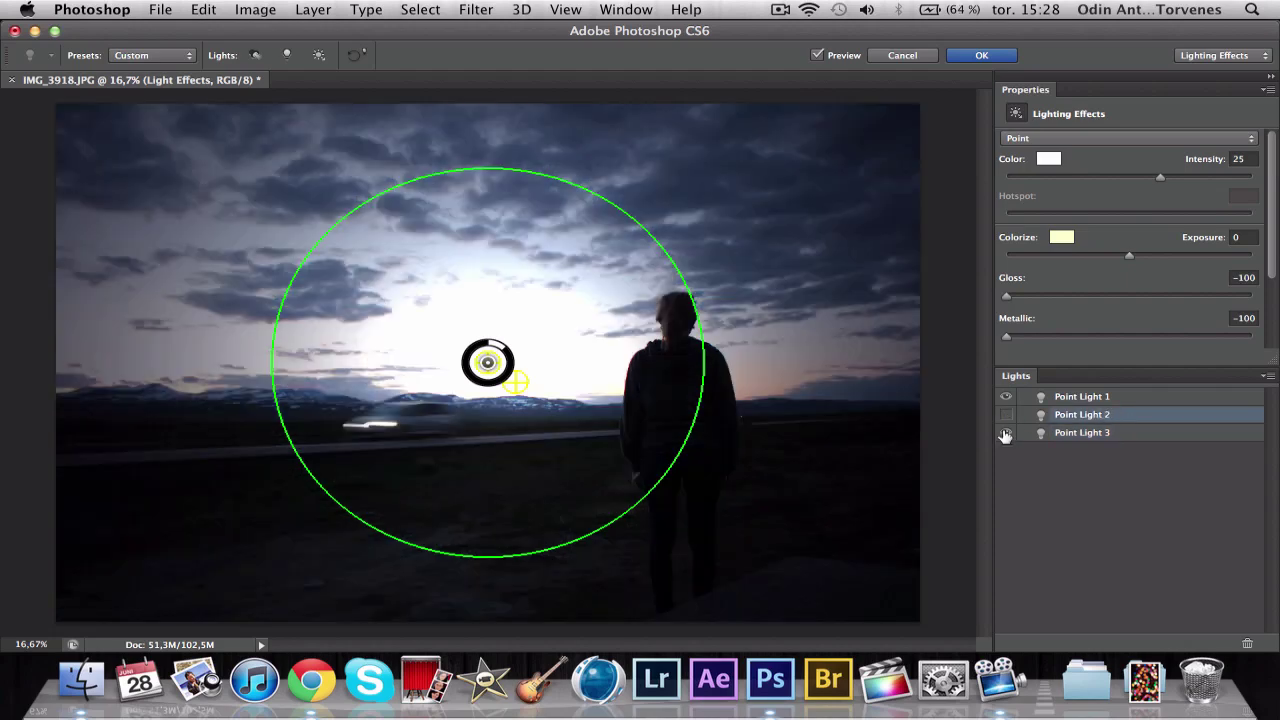
left_click(1006, 414)
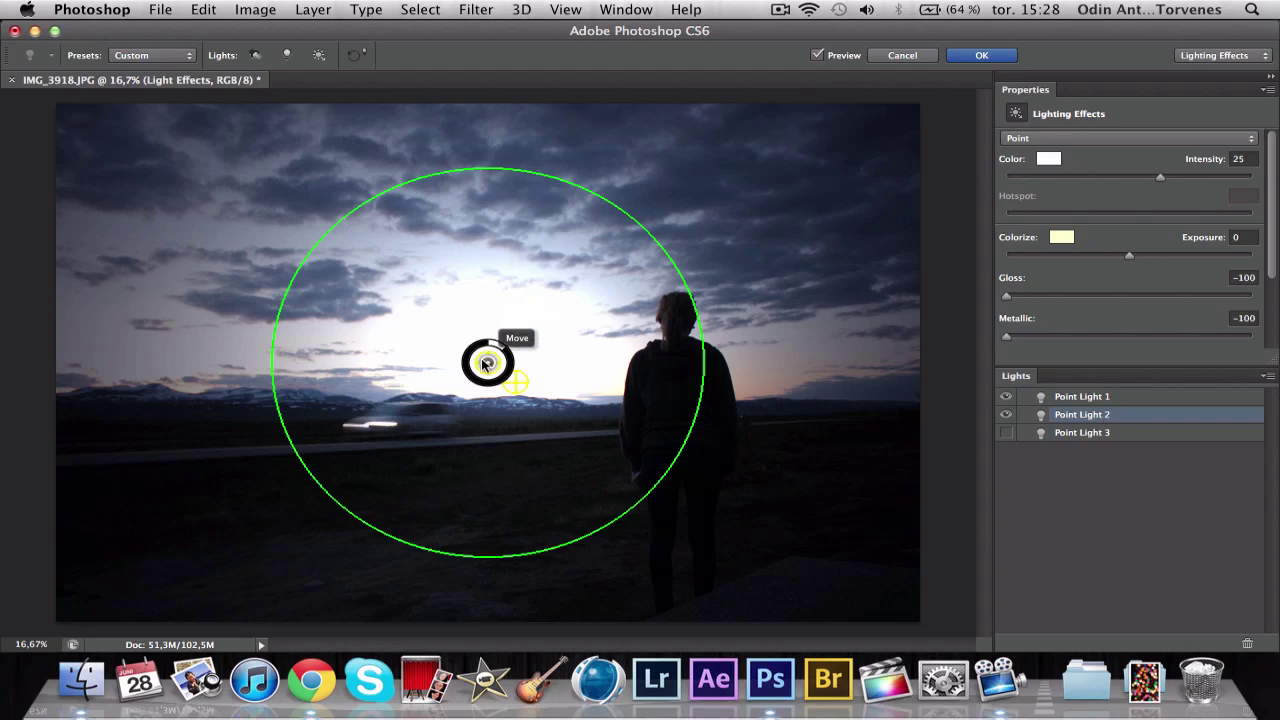
Step: Place Point Light 2 on the person's head and shrink its spread
left_click_drag(485, 363, 679, 360)
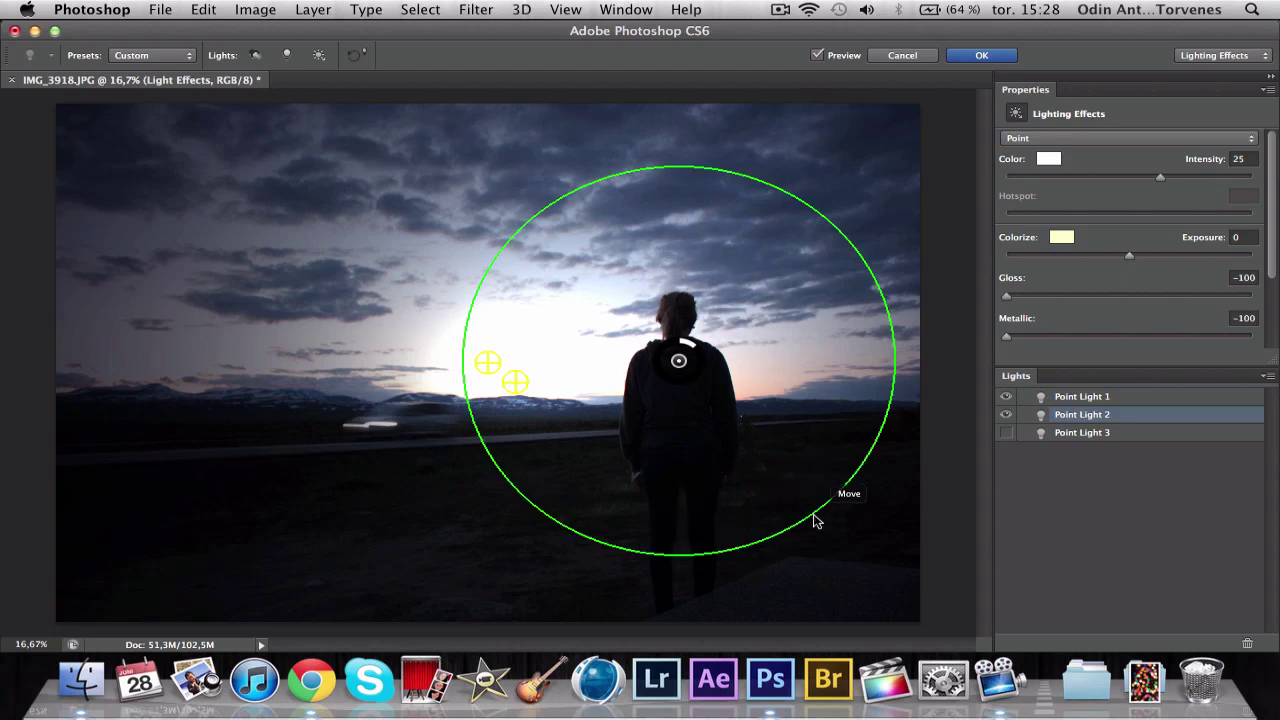
left_click_drag(846, 486, 736, 402)
left_click_drag(725, 398, 691, 348)
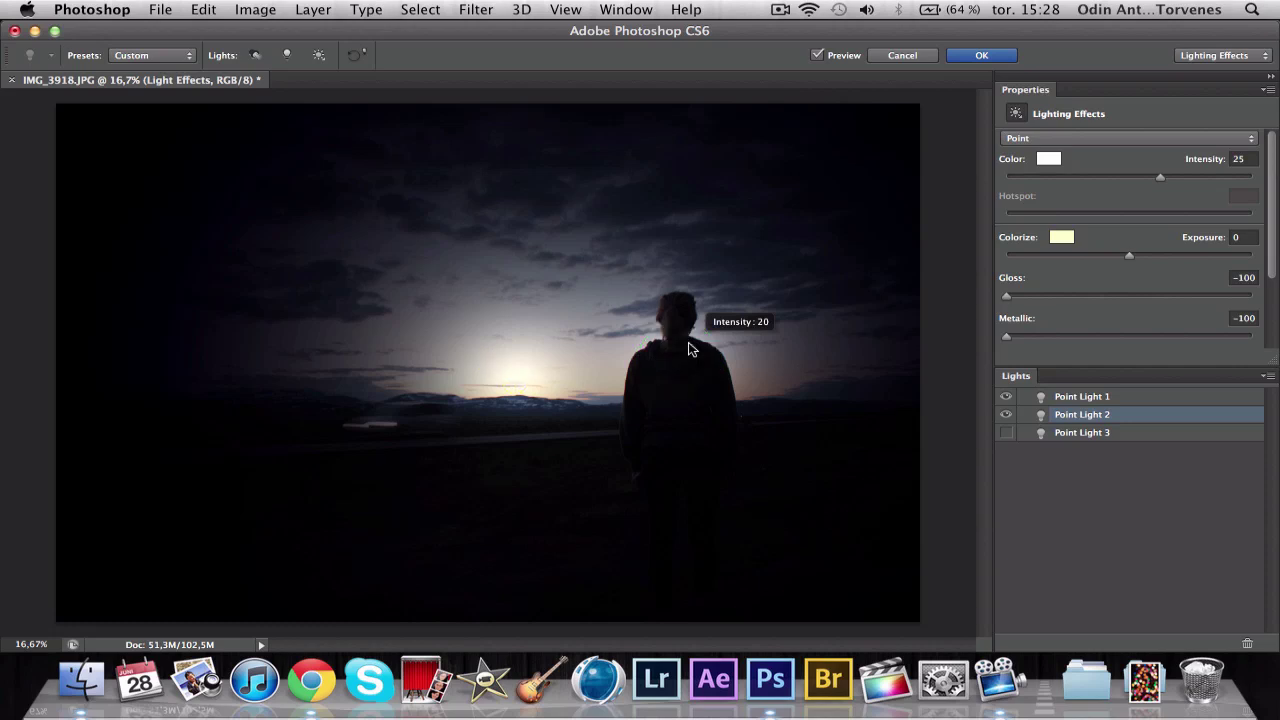
left_click(495, 366)
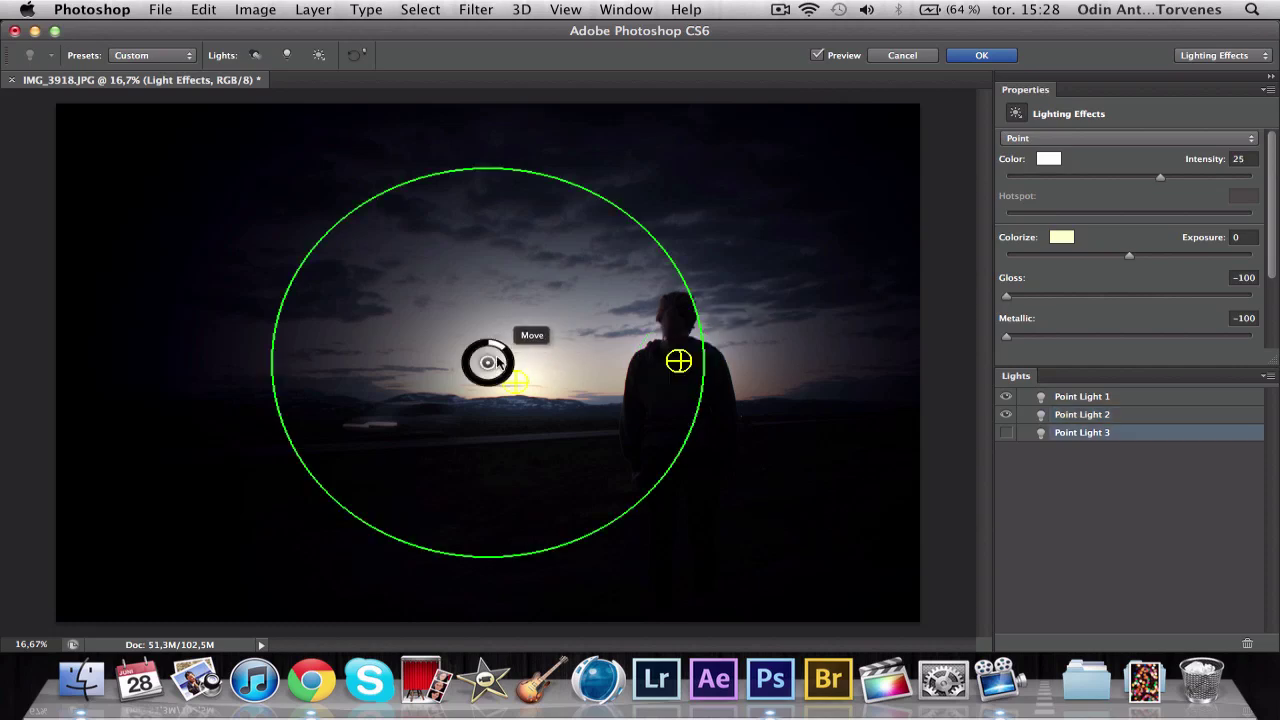
left_click(679, 361)
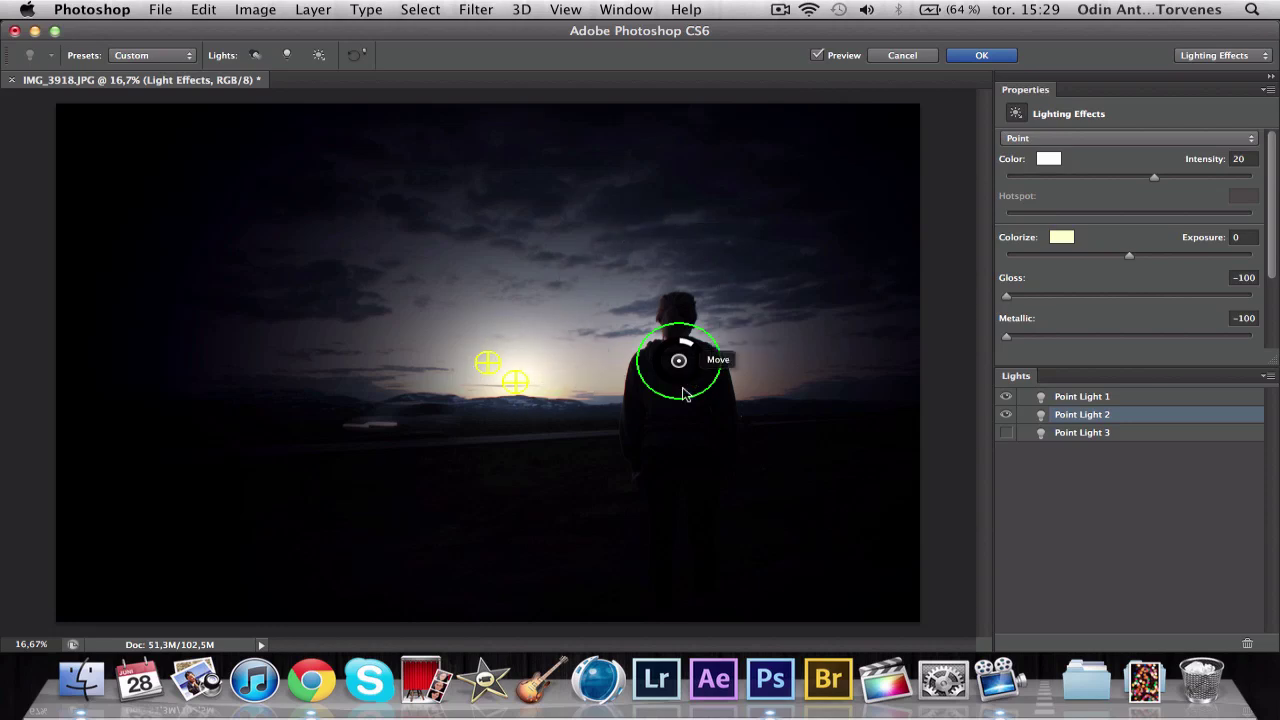
Step: Move Point Light 3 to the left horizon, shrink it, and dim it to intensity 16
left_click(1086, 433)
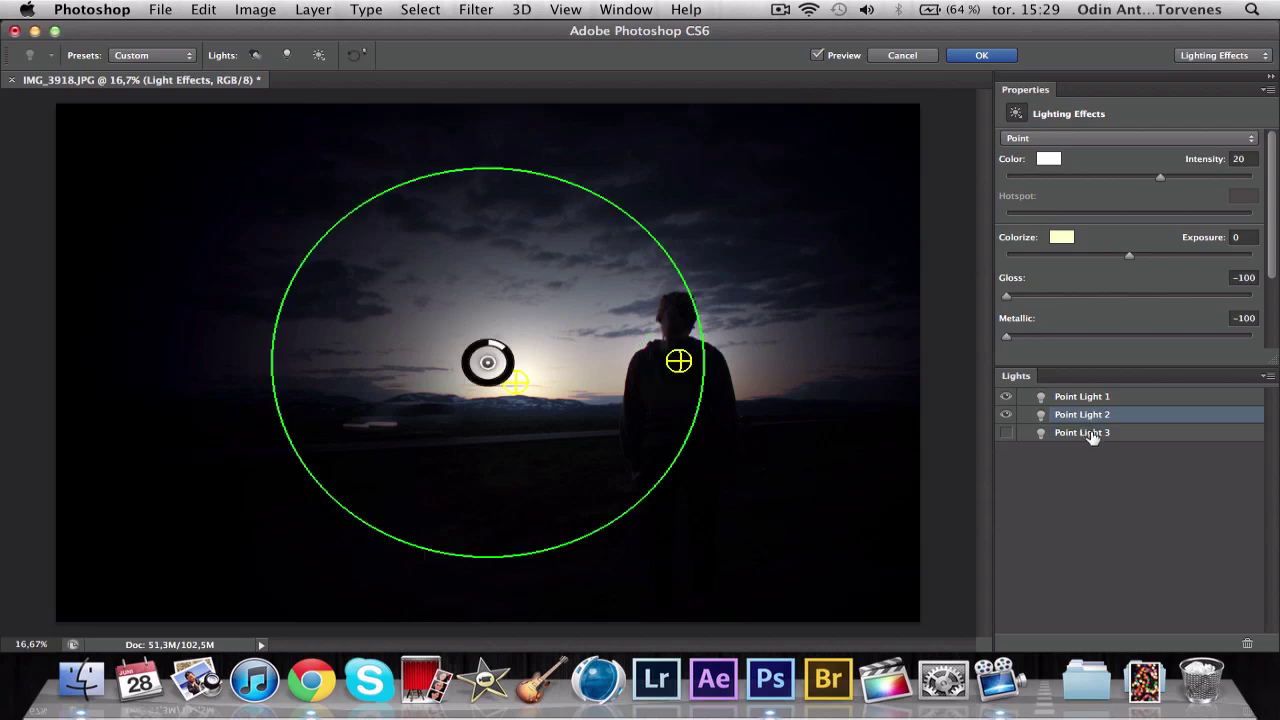
left_click(1002, 431)
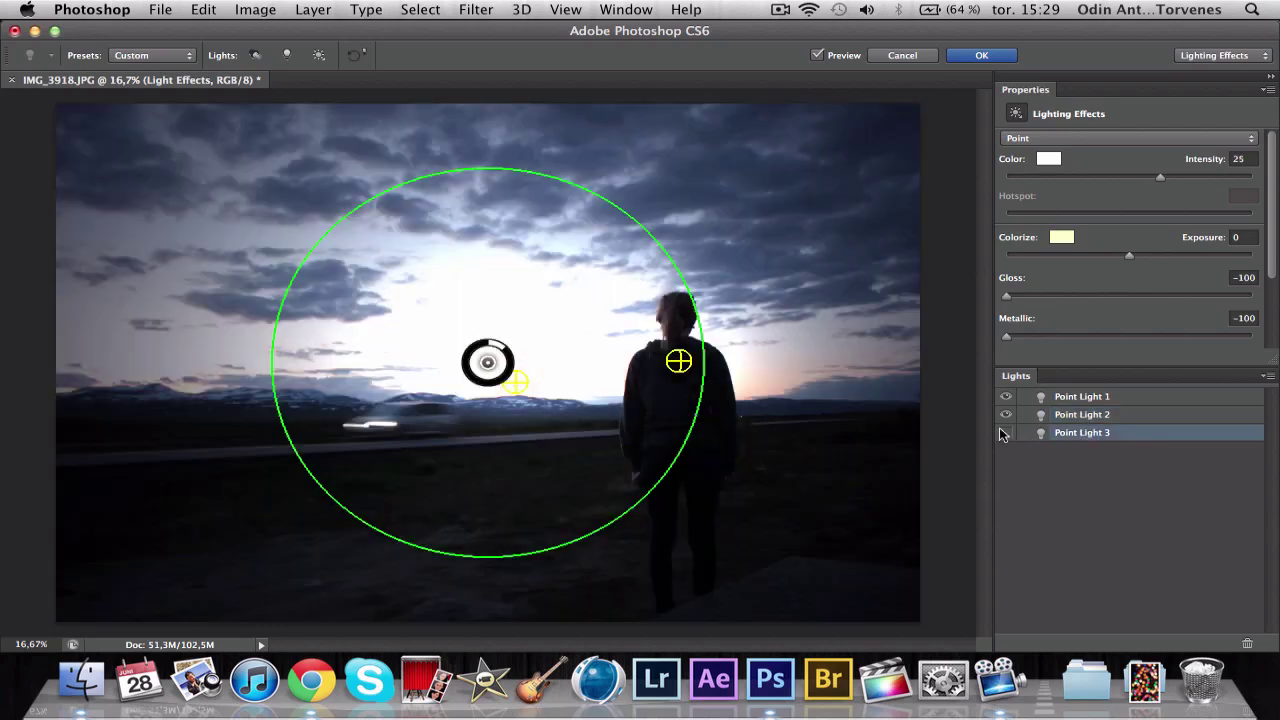
left_click_drag(353, 375, 155, 401)
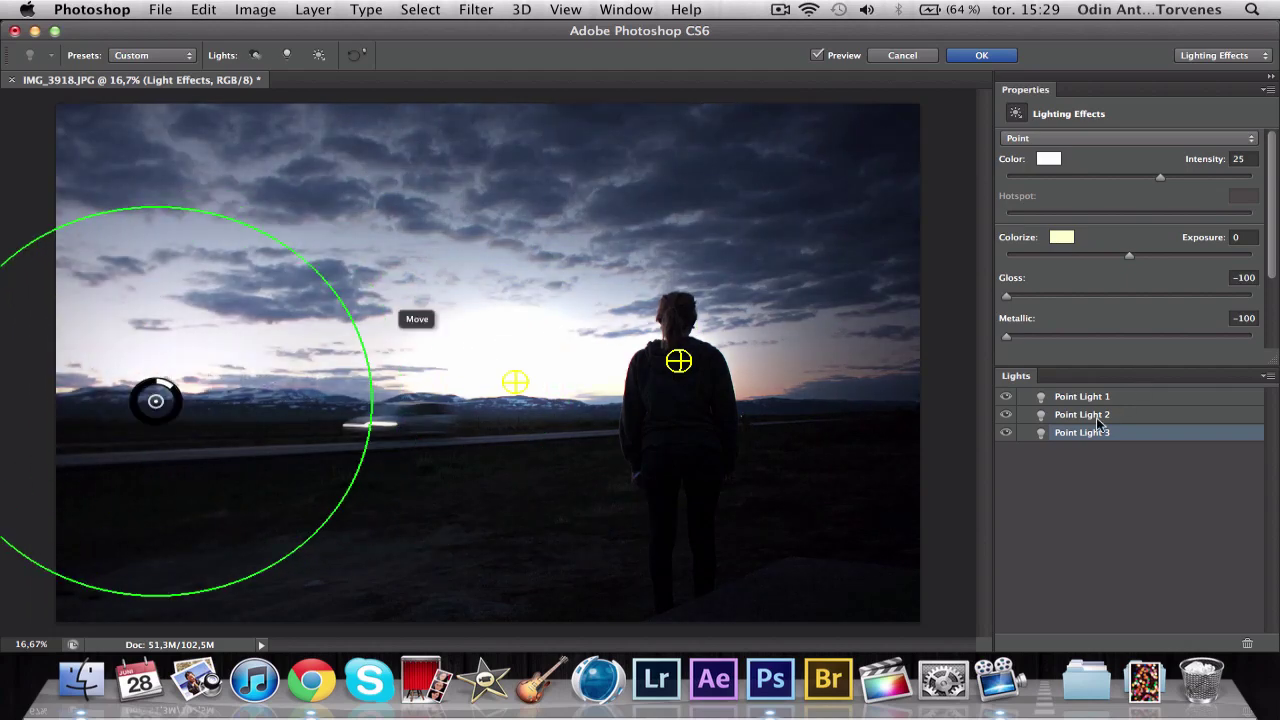
left_click(1006, 433)
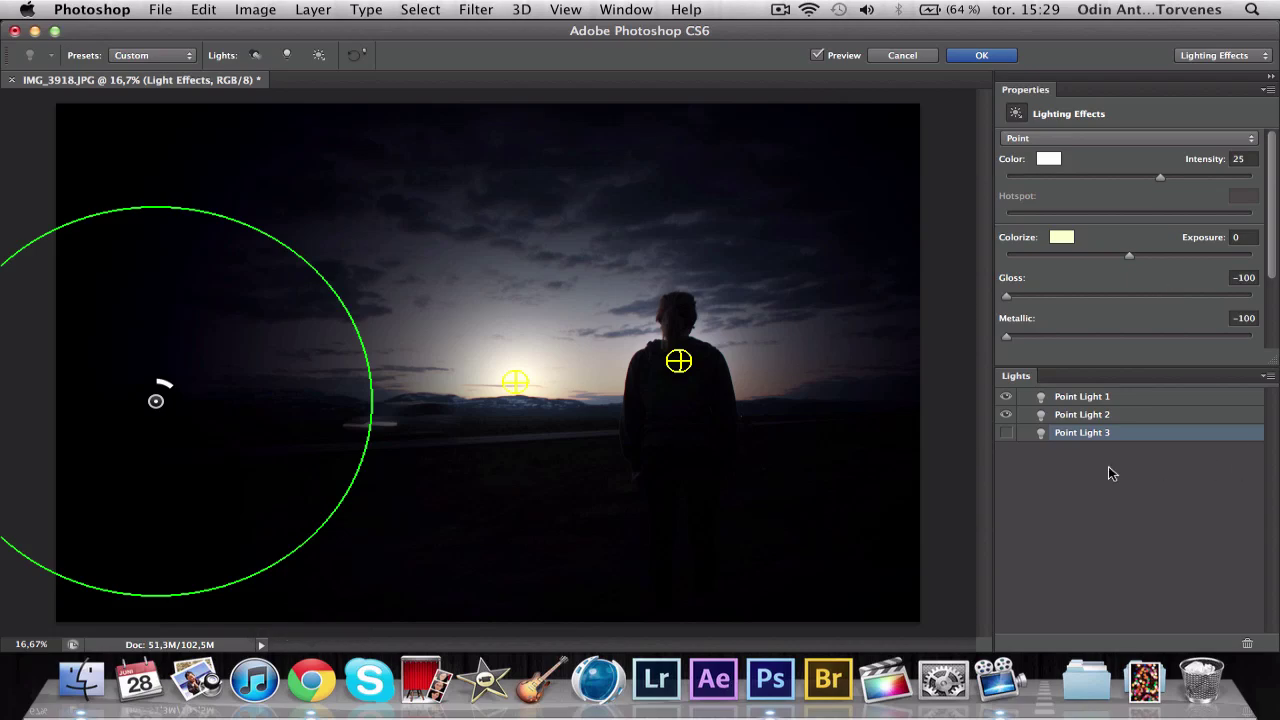
left_click(1006, 433)
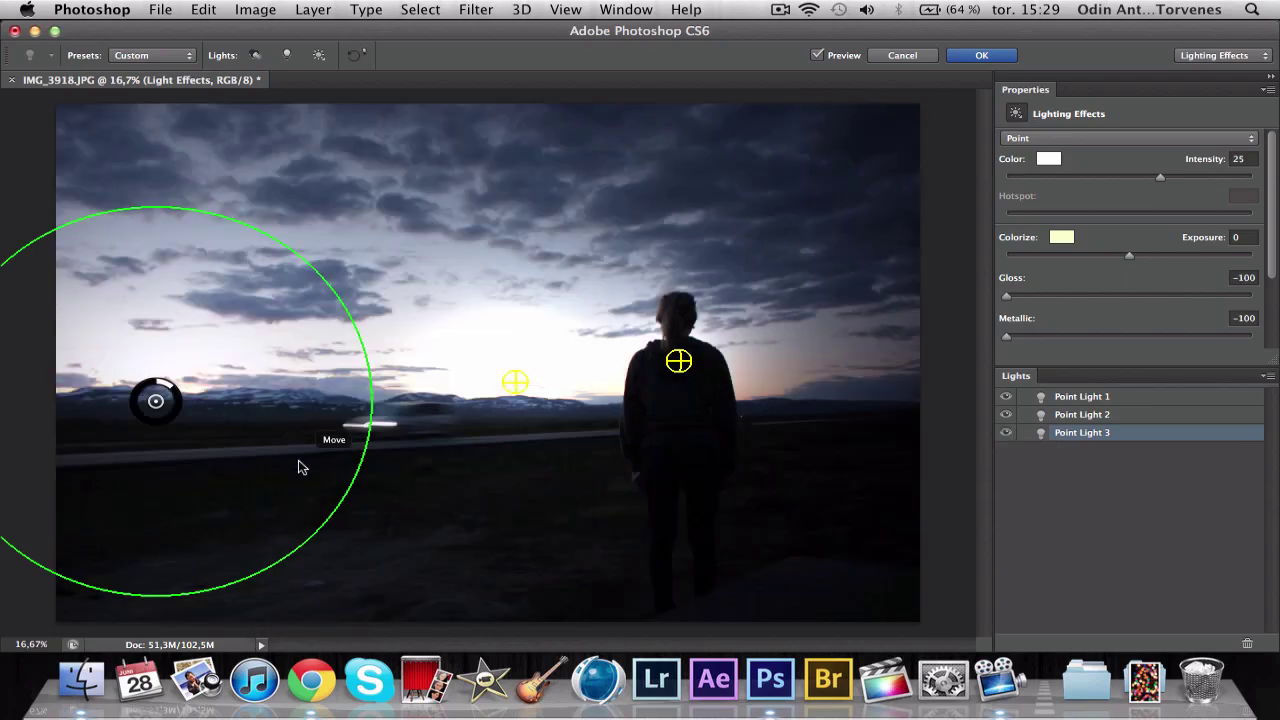
left_click_drag(349, 492, 255, 447)
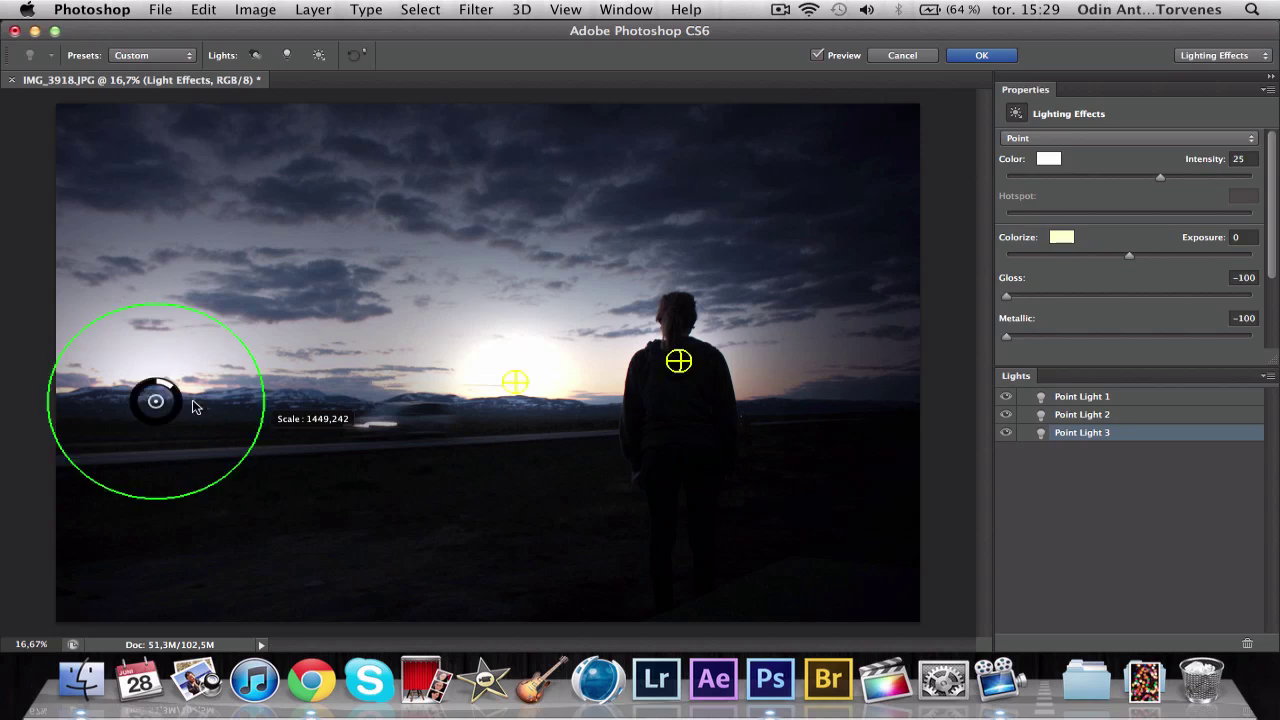
left_click_drag(171, 391, 102, 393)
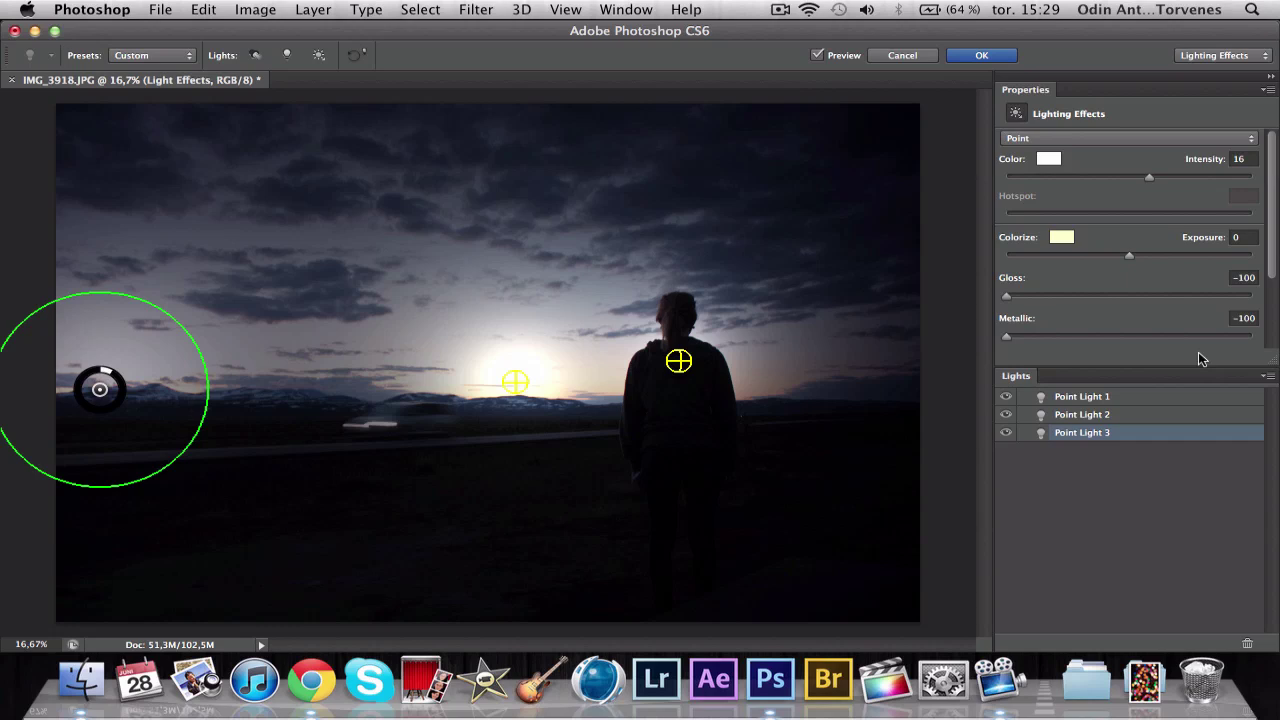
Step: Add Point Light 4 at intensity 25, scale it, and place it at the lower-left corner
left_click(286, 57)
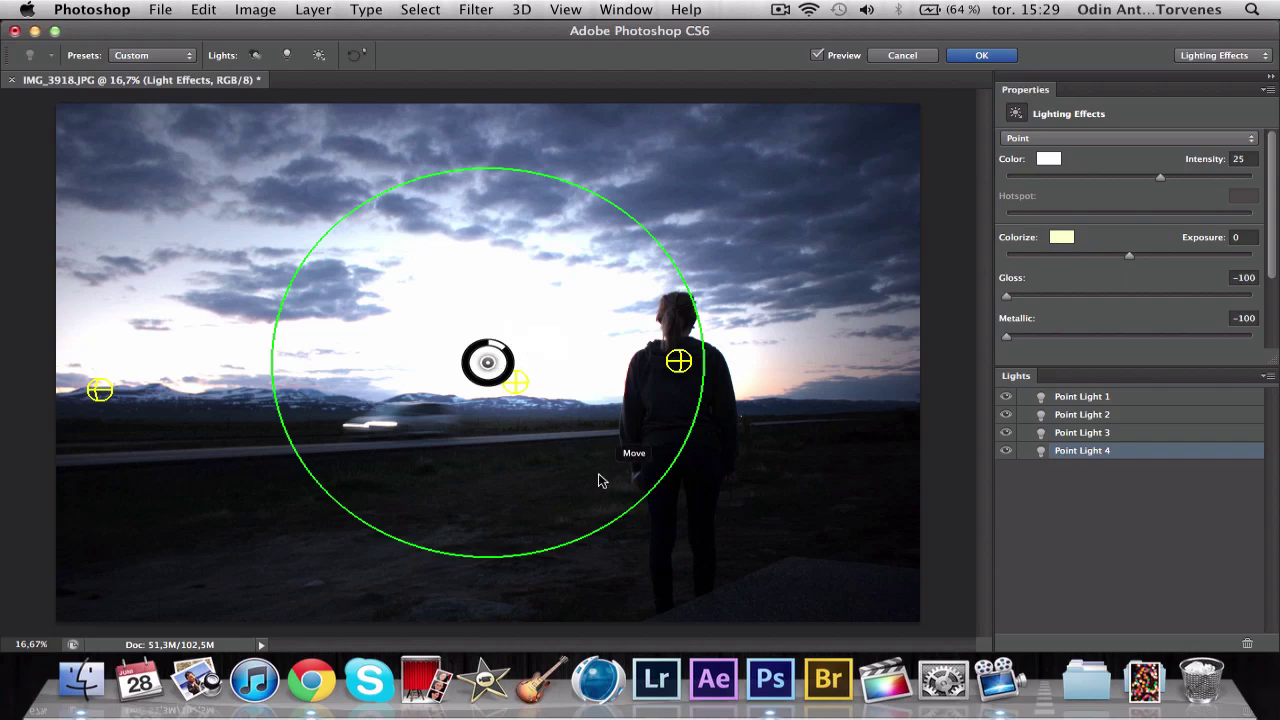
left_click_drag(634, 508, 274, 568)
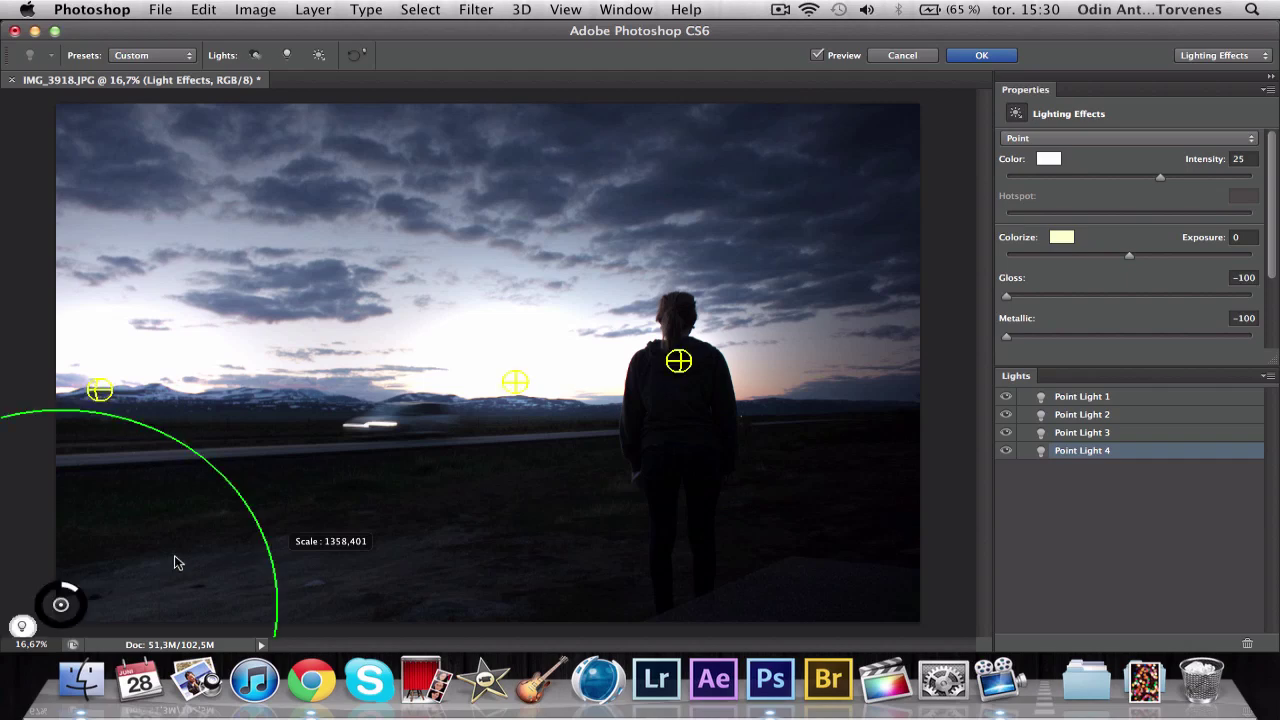
left_click_drag(174, 563, 220, 589)
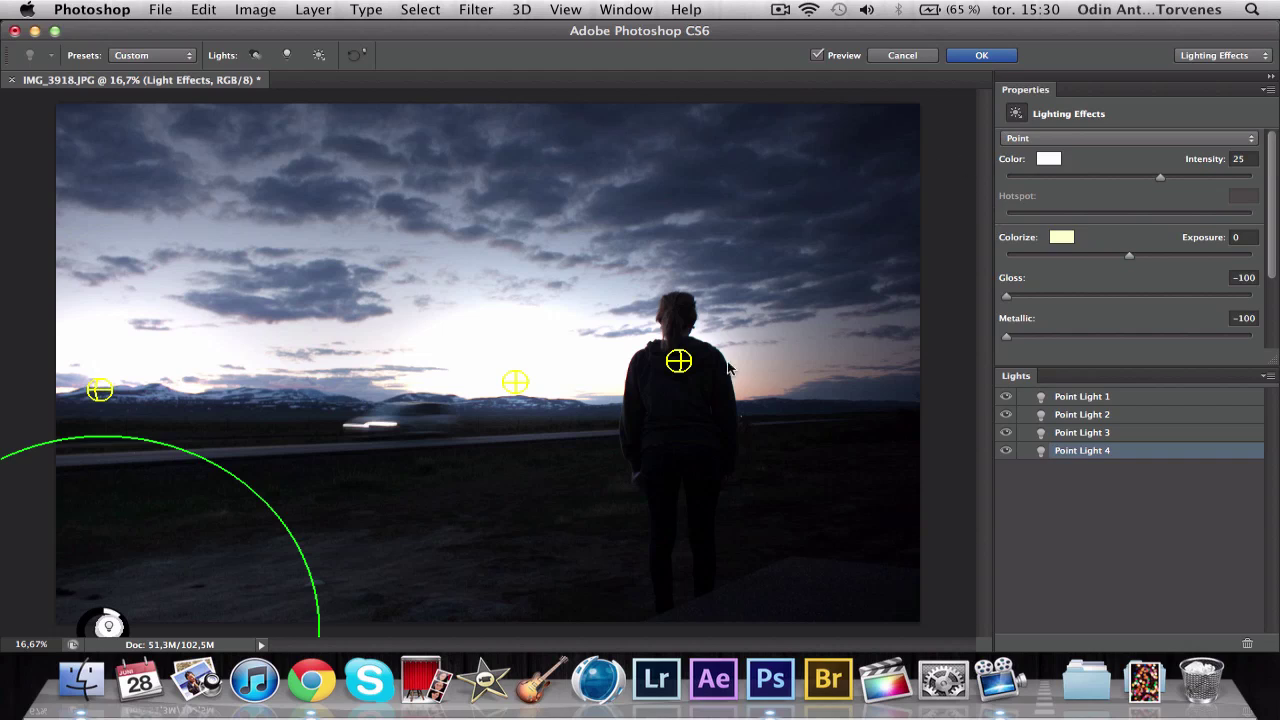
Step: Make the horizon-centre Point Light 1 orange and lower its intensity to 20
left_click(514, 382)
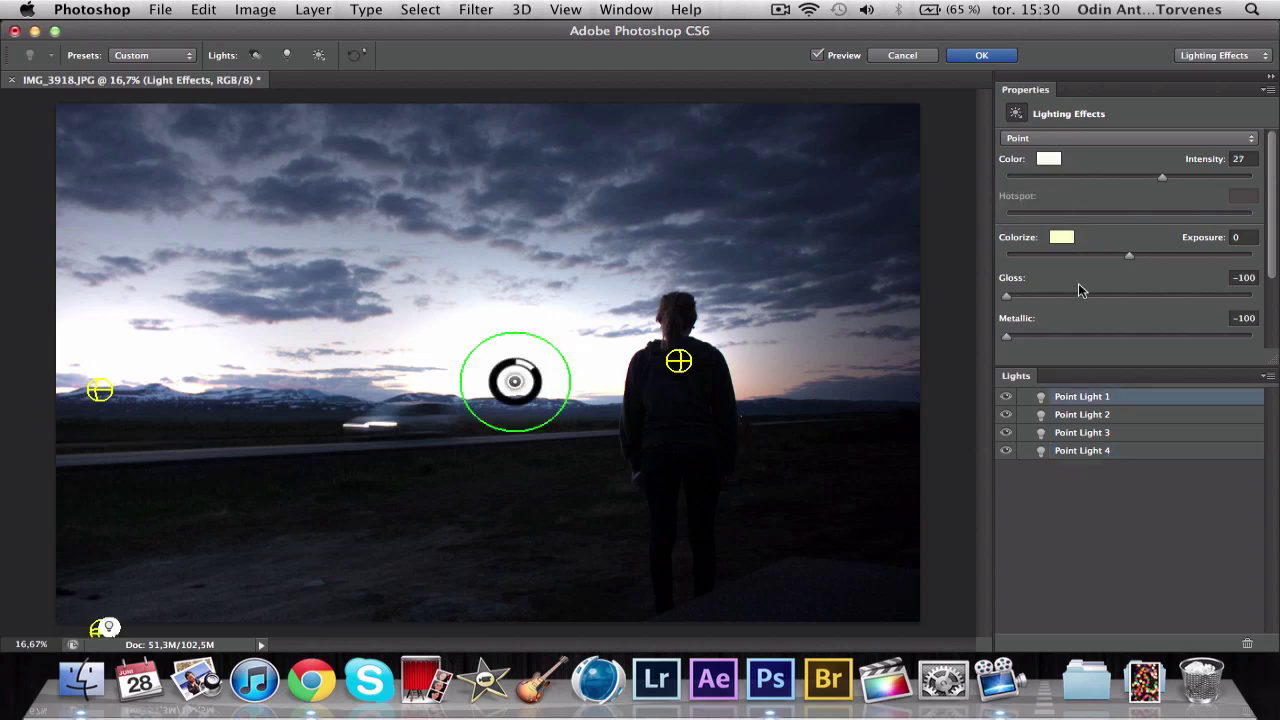
left_click(1050, 159)
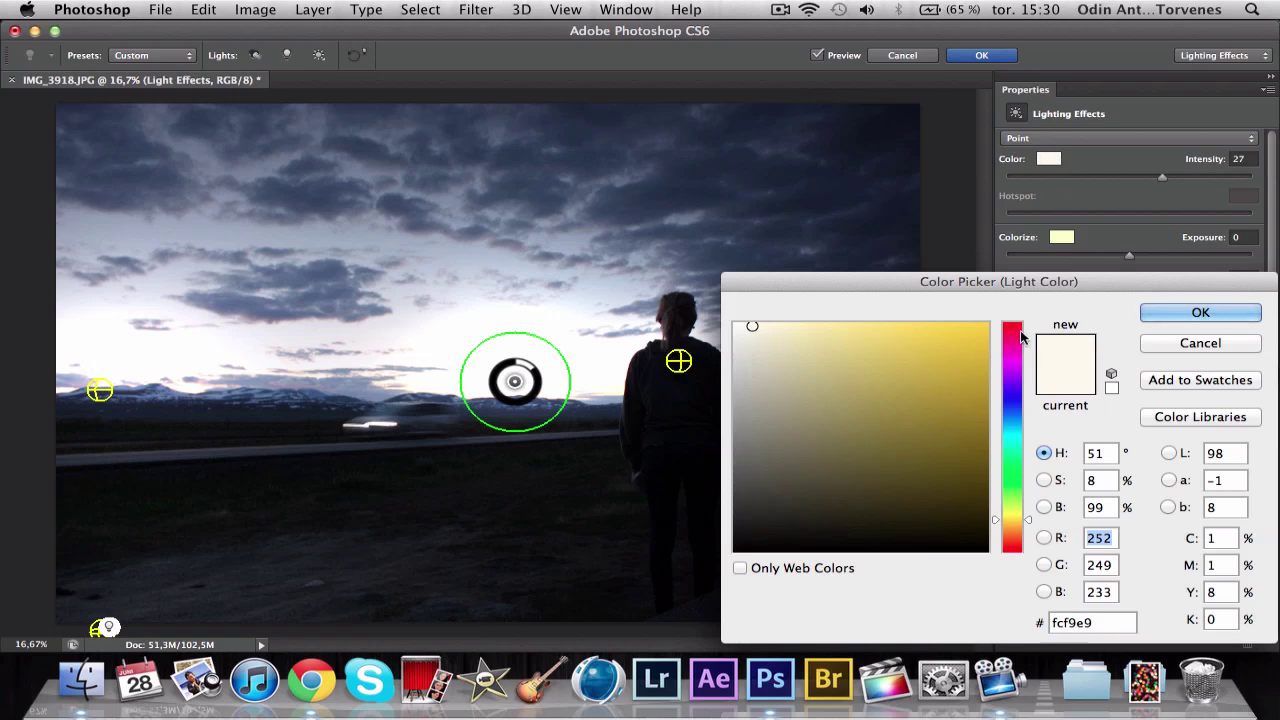
left_click_drag(1012, 340, 1012, 432)
left_click(962, 356)
left_click(988, 323)
left_click_drag(1011, 492, 1011, 530)
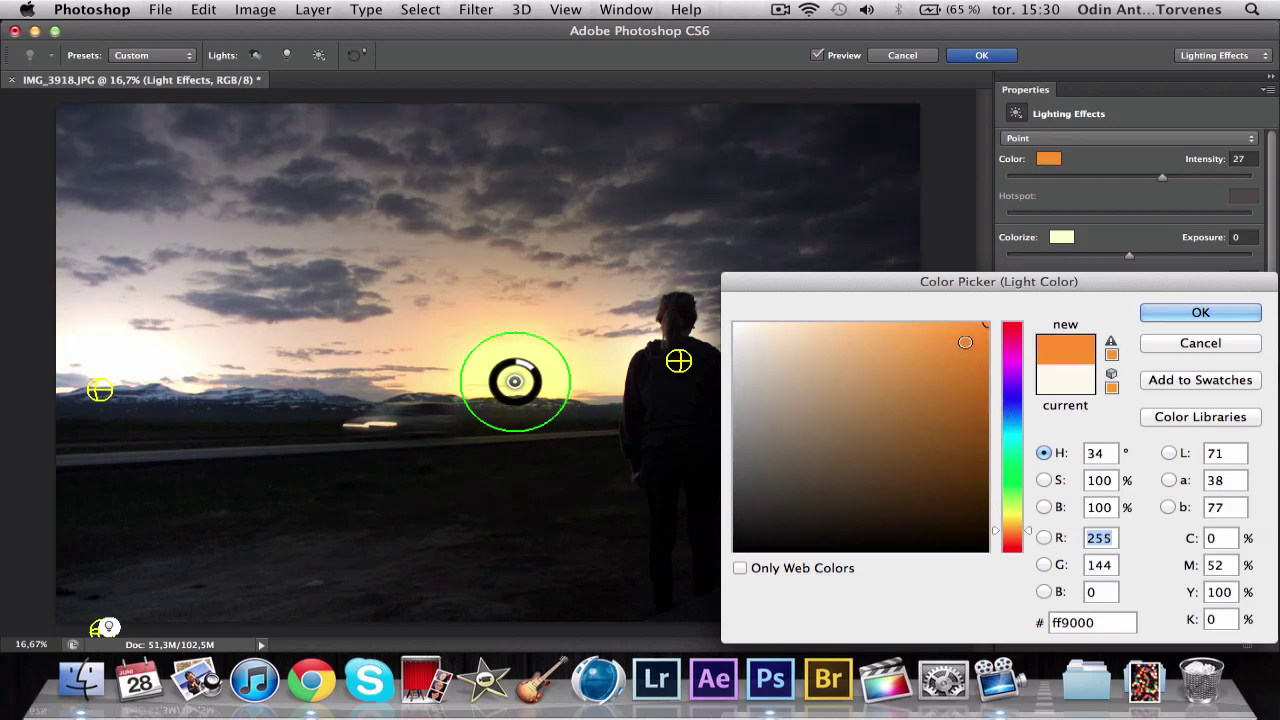
mouse_move(946, 330)
left_mouse_down()
mouse_move(923, 322)
mouse_move(942, 331)
left_mouse_up()
left_click(1165, 313)
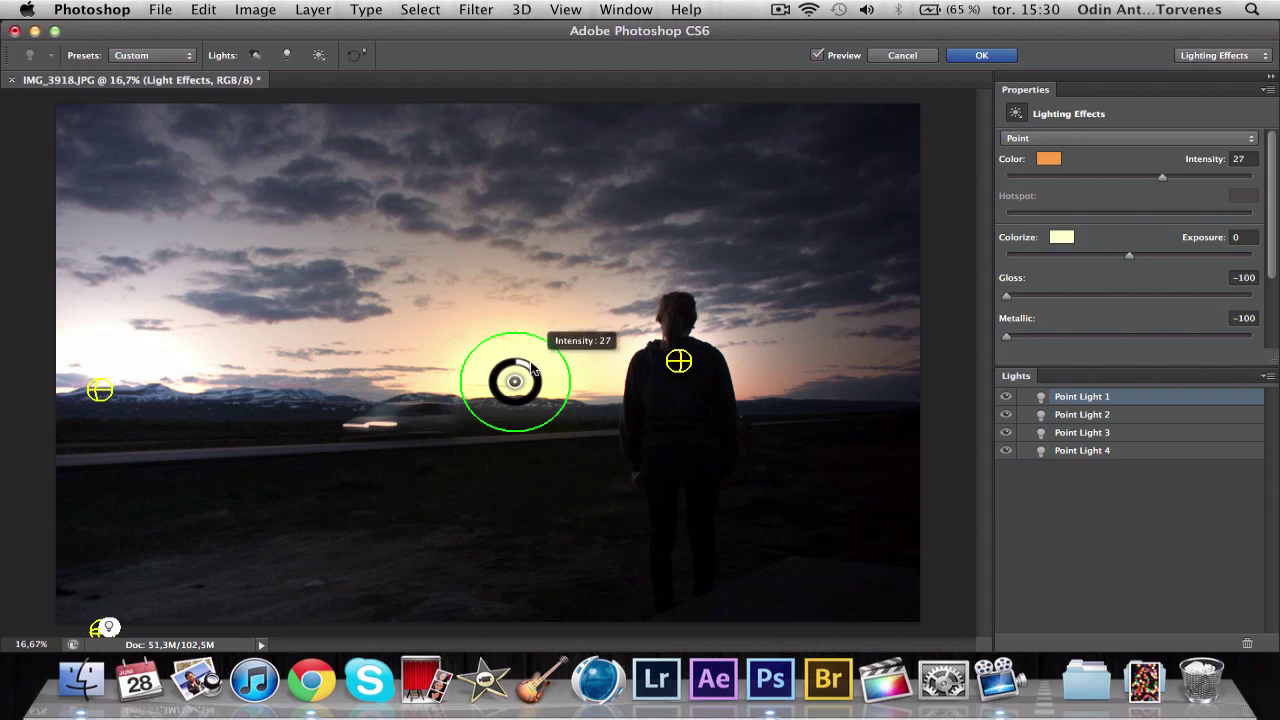
left_click_drag(531, 367, 530, 371)
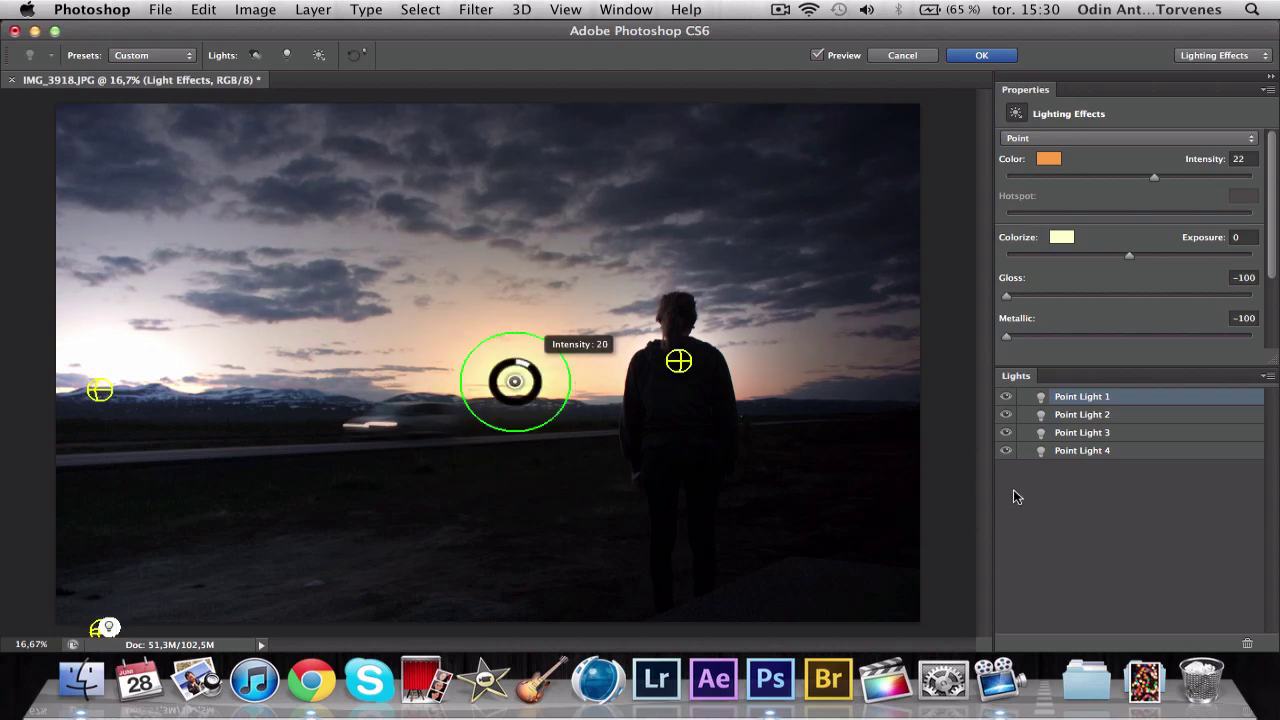
Step: Apply the lighting, then toggle Background copy's visibility to compare against the original
left_click(979, 56)
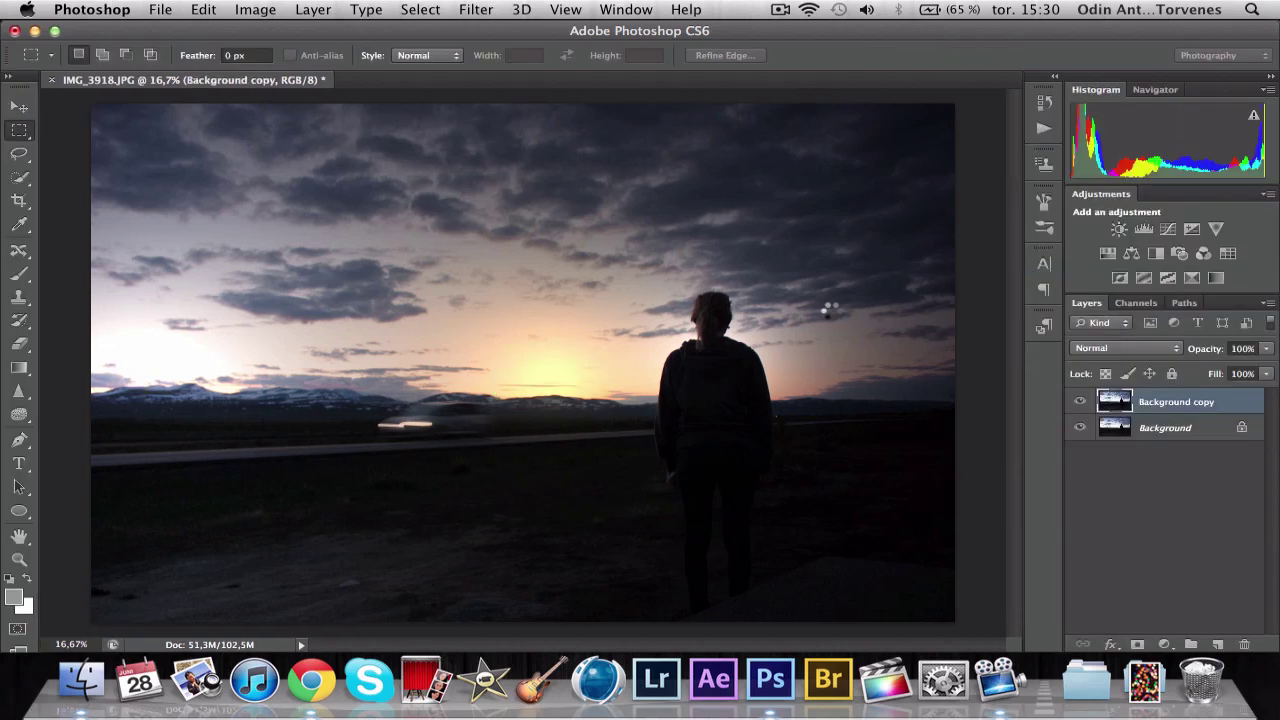
left_click(1081, 404)
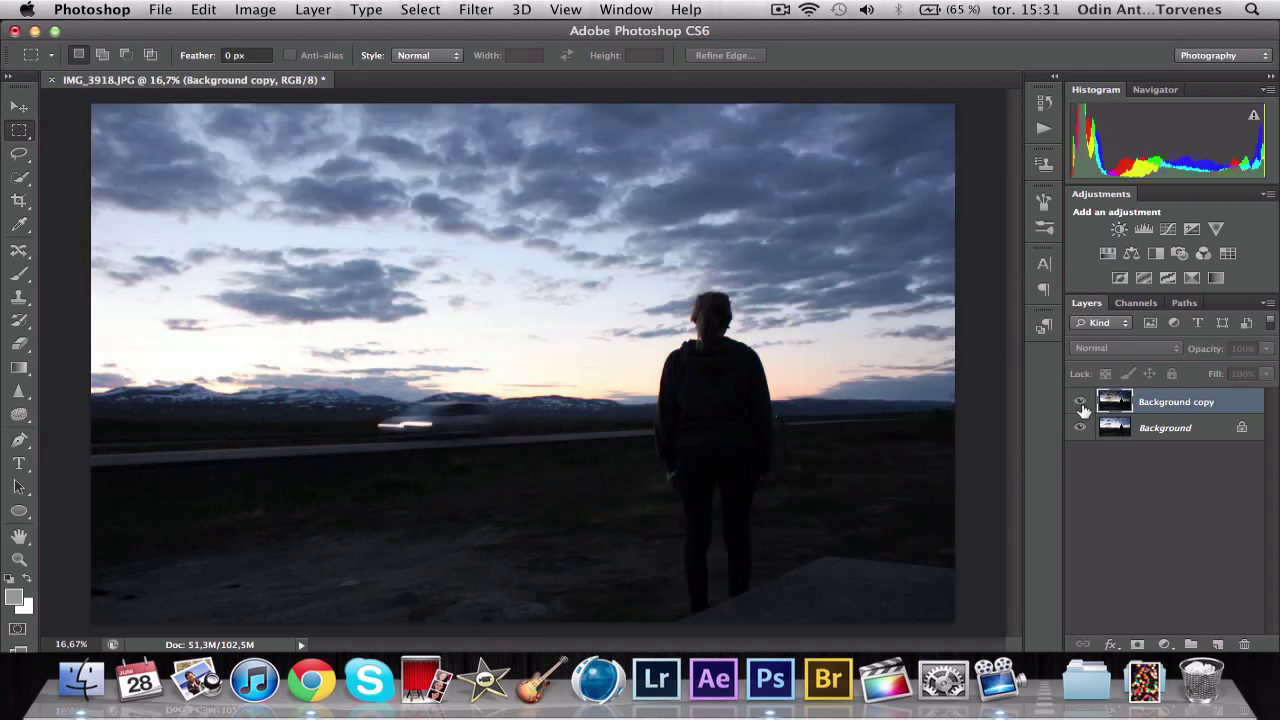
left_click(1081, 404)
left_click(1081, 404)
left_click(1080, 404)
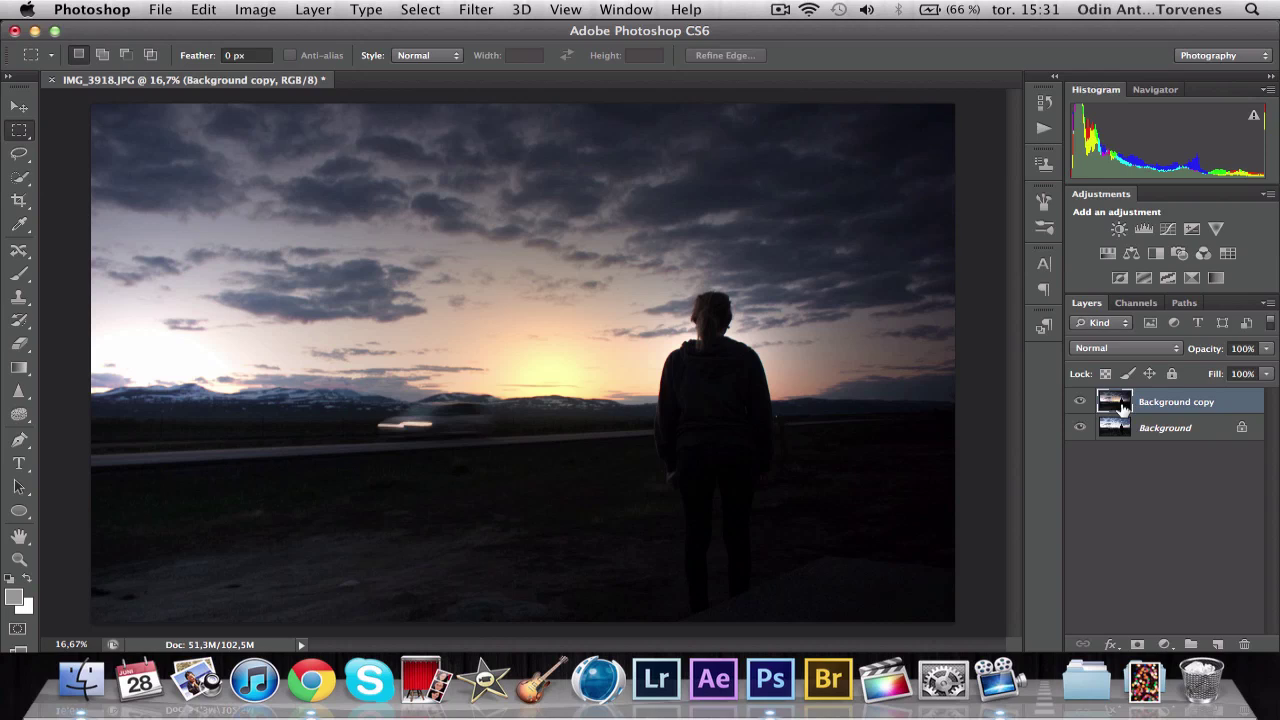
Step: Set the Background copy to Overlay blend mode, test a lower opacity, then restore it to 100%
left_click(1089, 354)
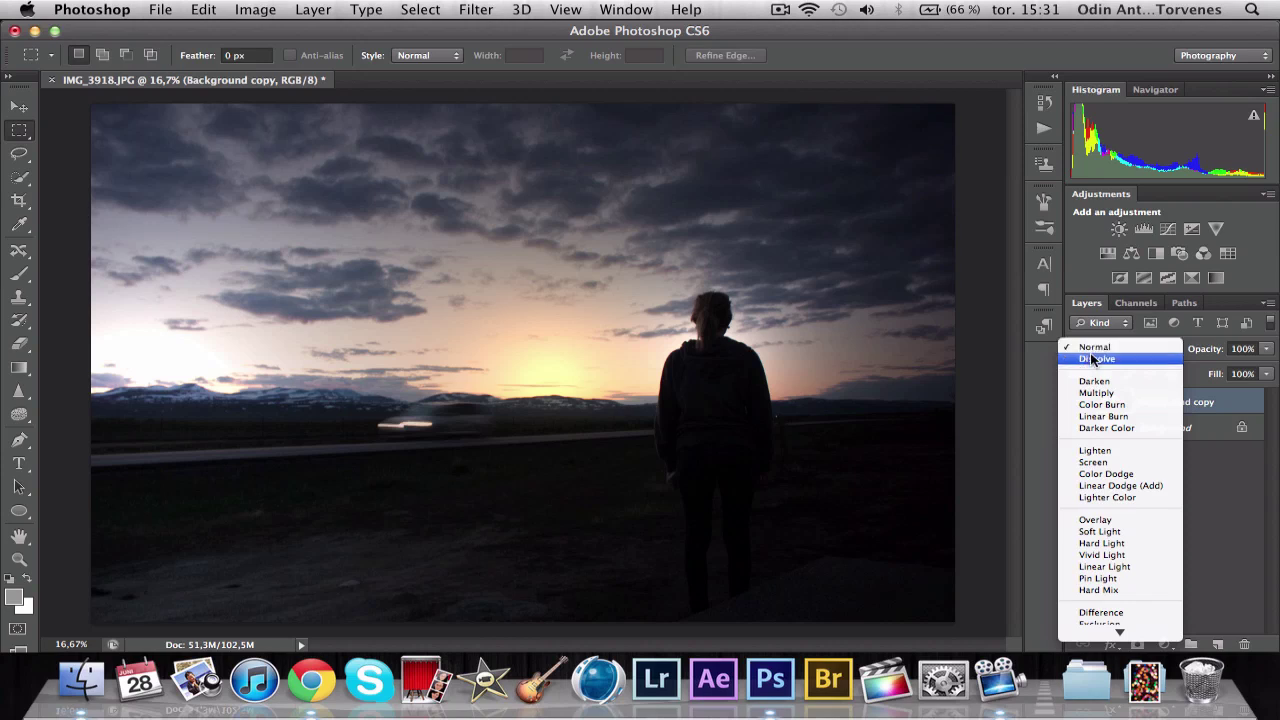
left_click(1090, 521)
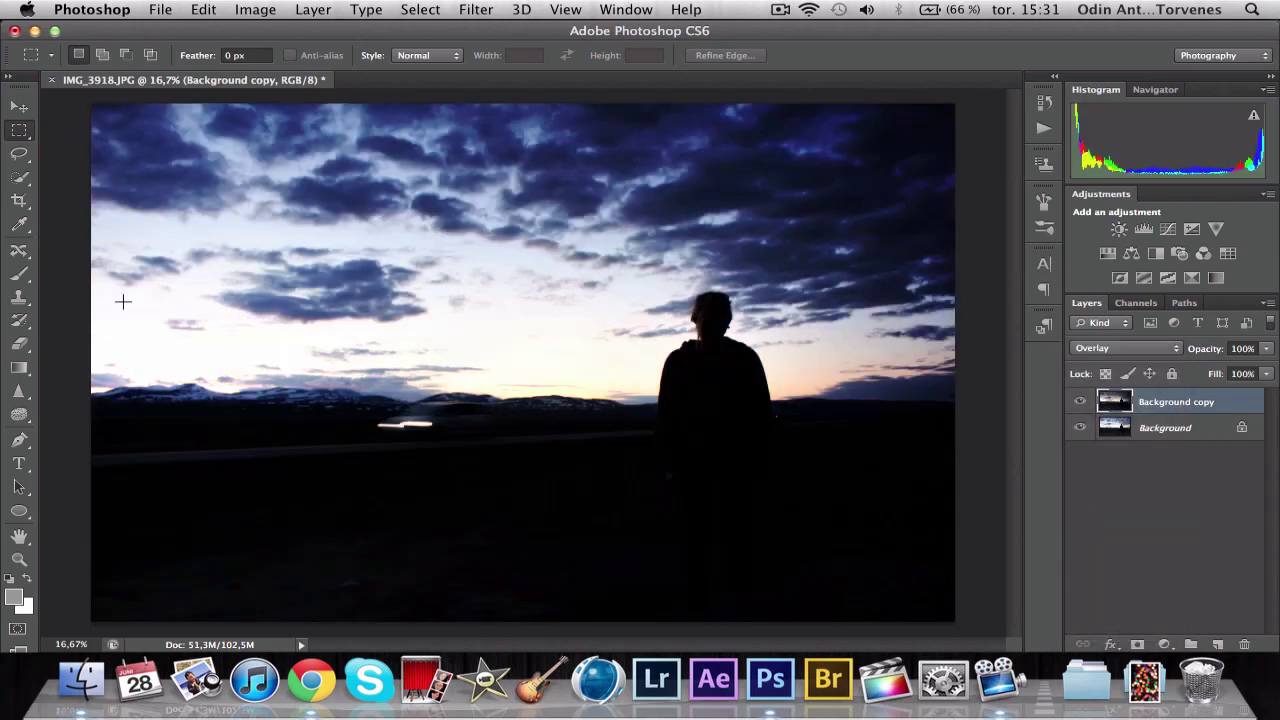
left_click(1265, 348)
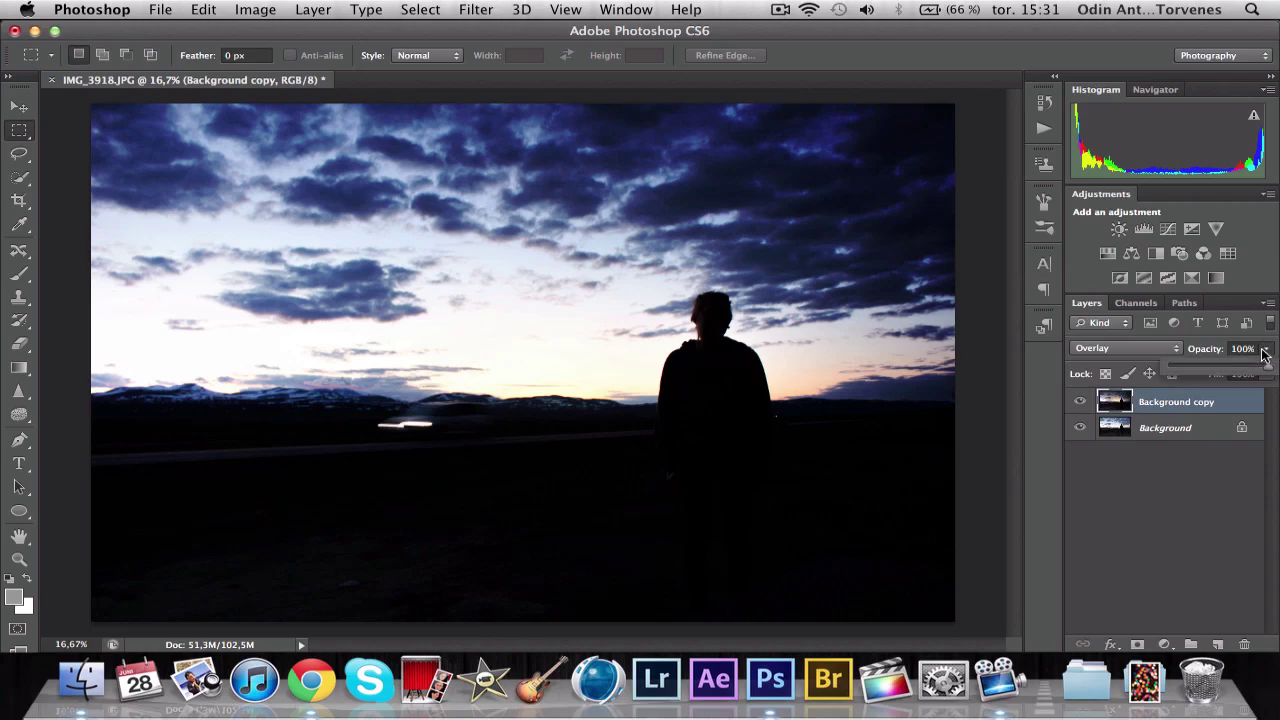
mouse_move(1236, 369)
left_mouse_down()
mouse_move(1203, 371)
mouse_move(1227, 366)
left_mouse_up()
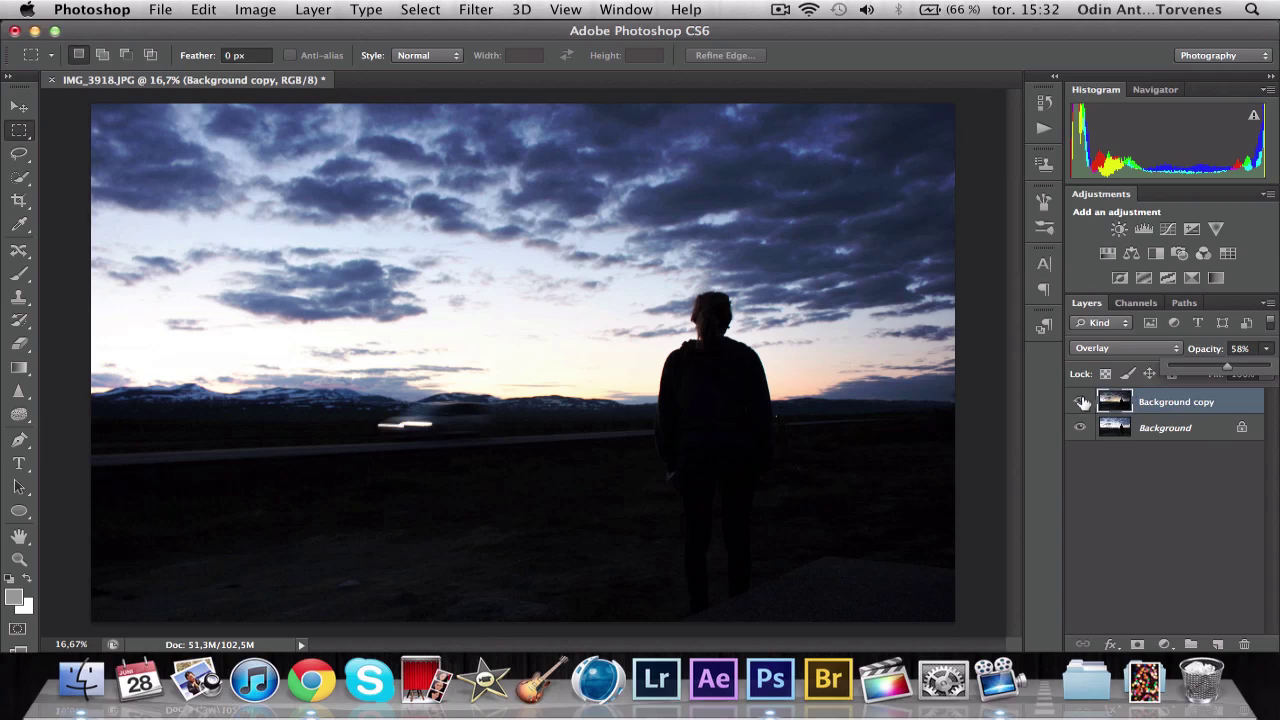
left_click_drag(1227, 366, 1272, 370)
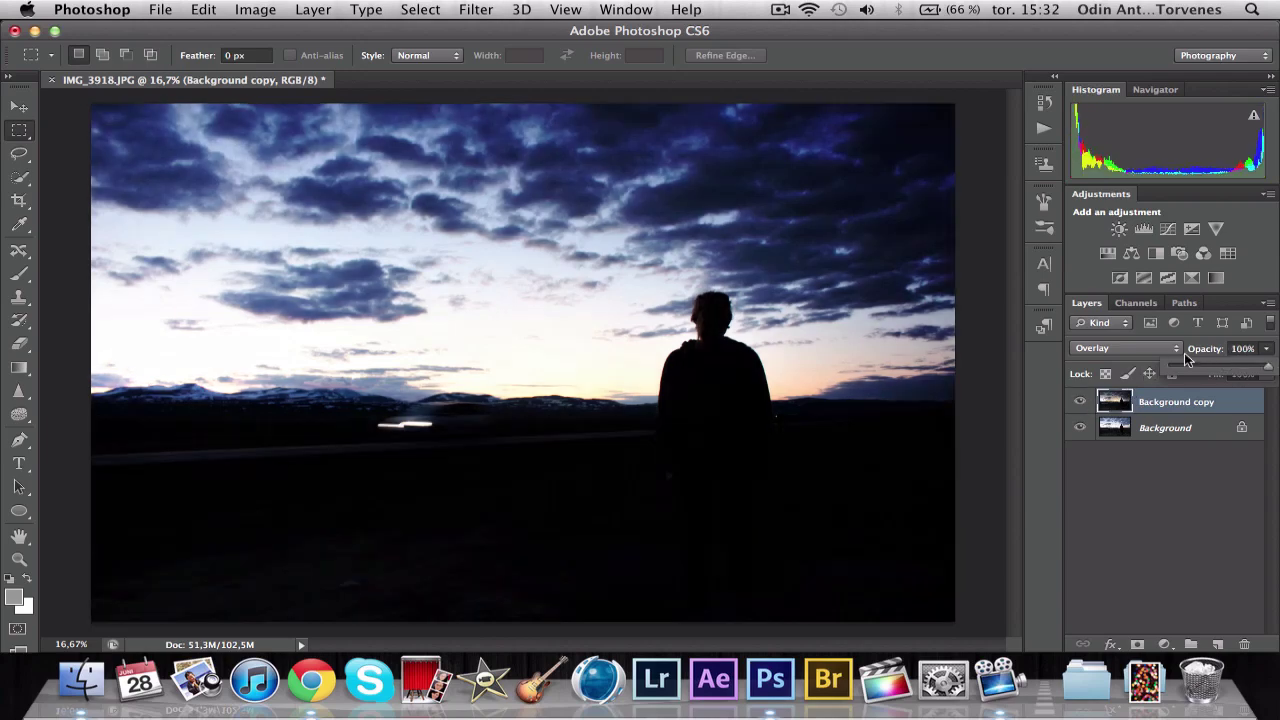
left_click(1152, 348)
Step: Preview the Color Dodge, Lighten, Linear Burn, Darken, Dissolve and Multiply blend modes on the Background copy
left_click(1151, 346)
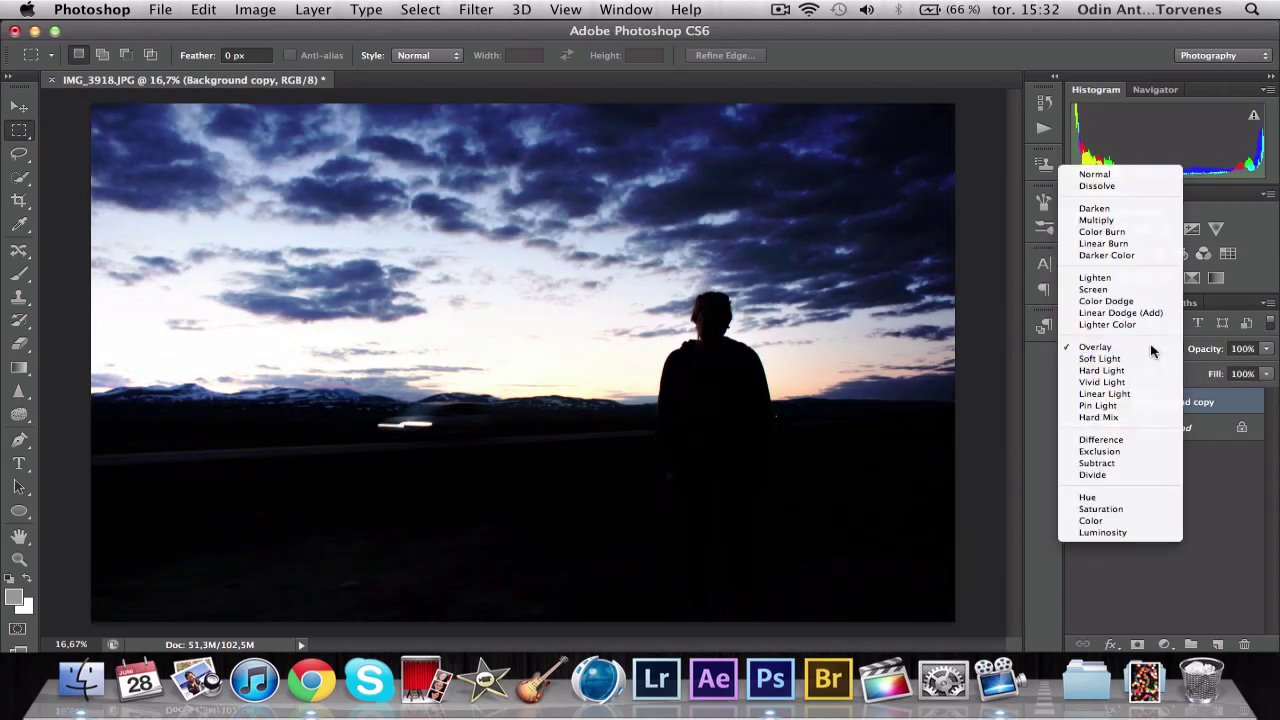
key("Up")
key("Up")
key("Up")
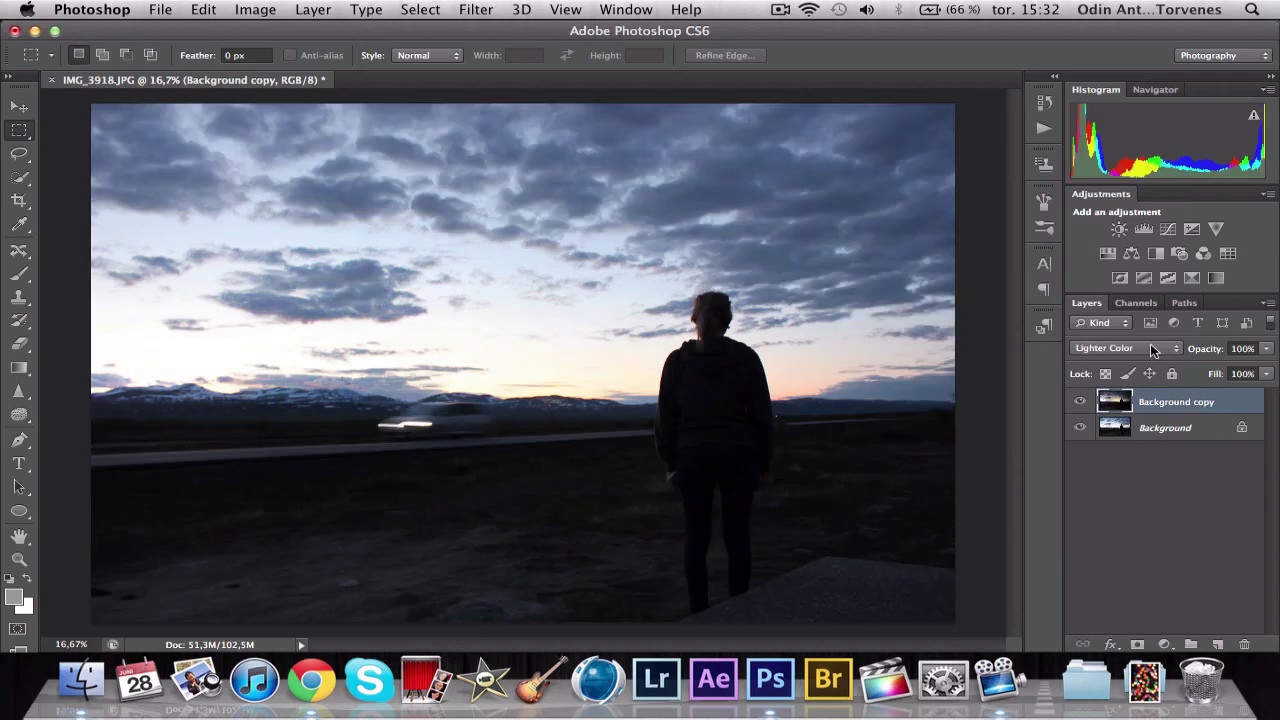
key("Up")
key("Up")
key("Up")
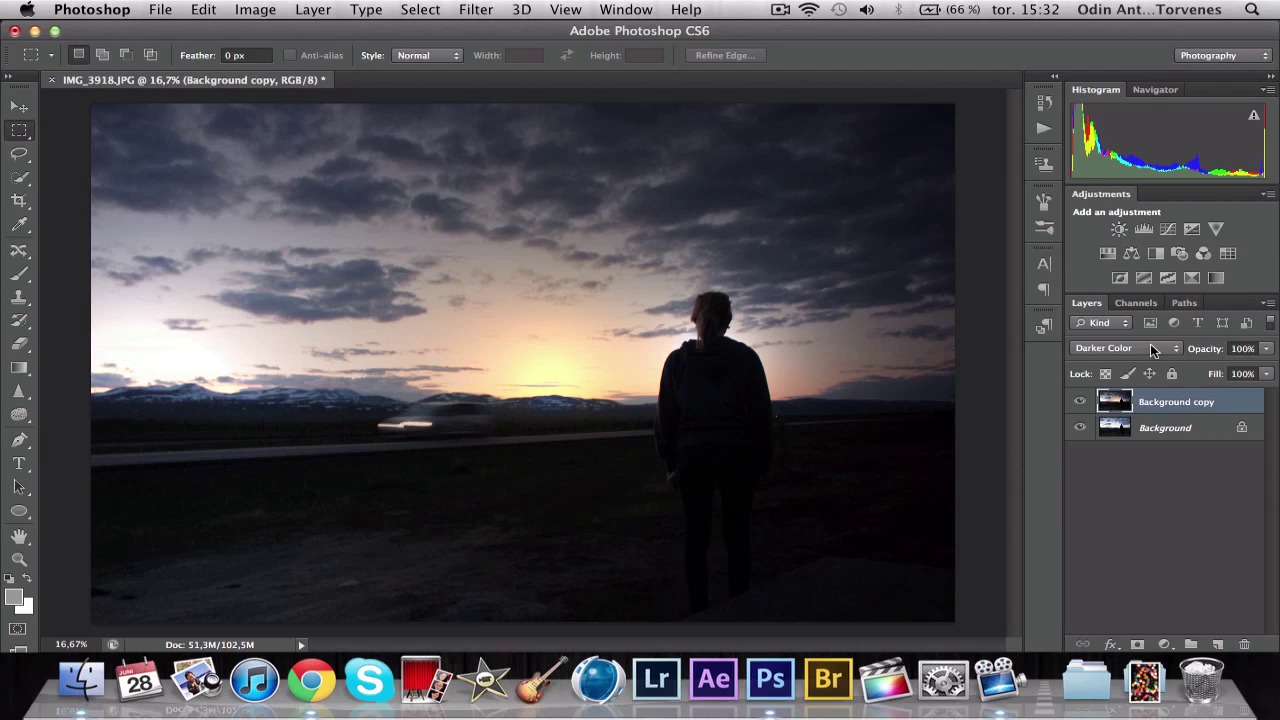
key("Up")
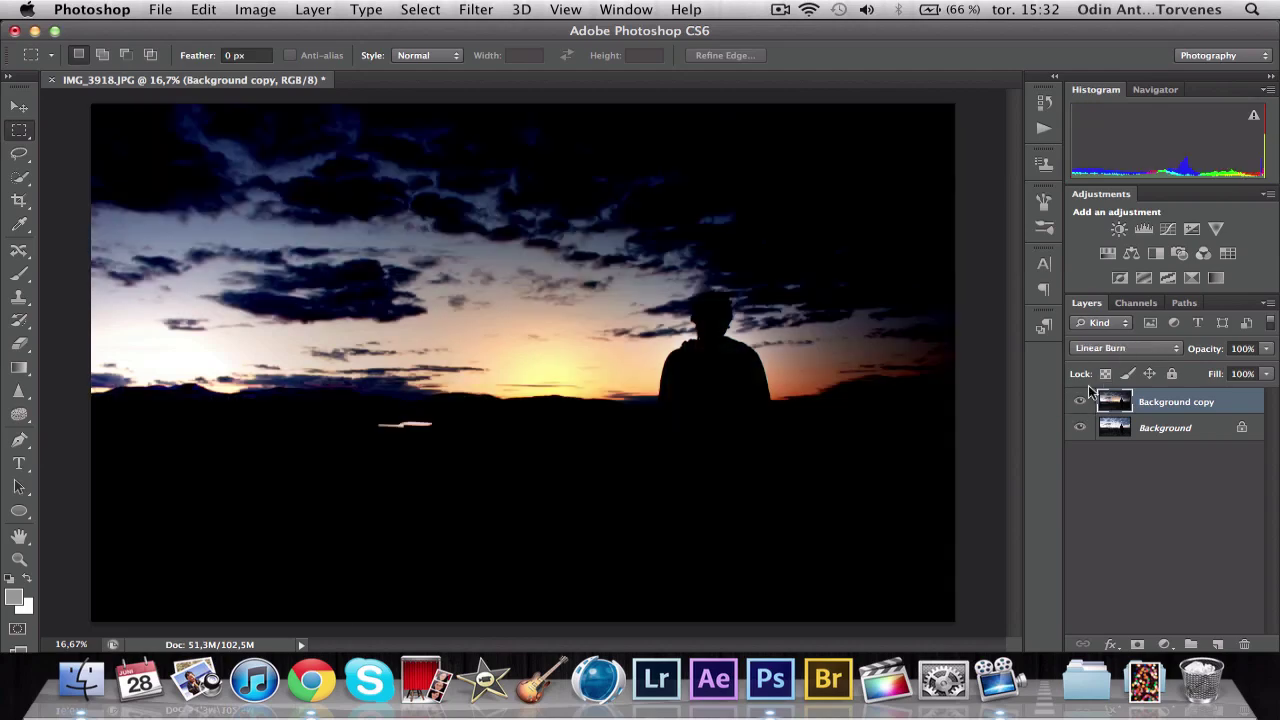
key("Up")
key("Up")
key("Up")
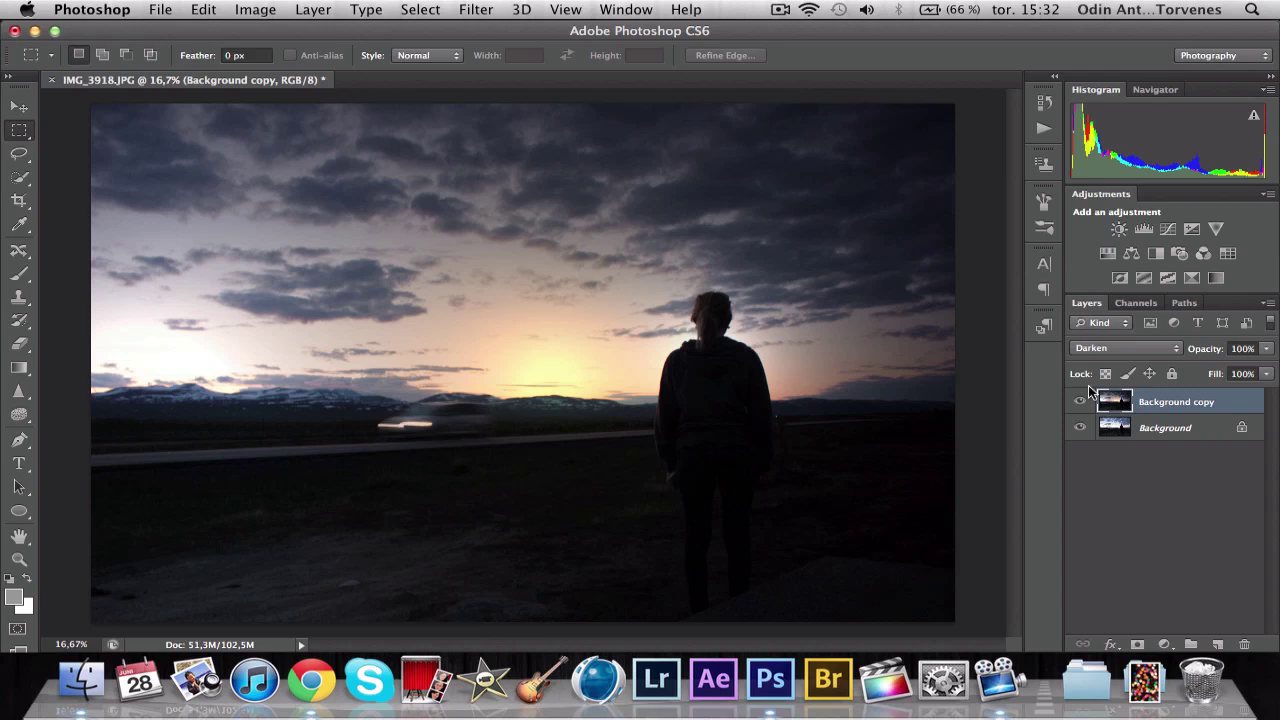
left_click(1110, 347)
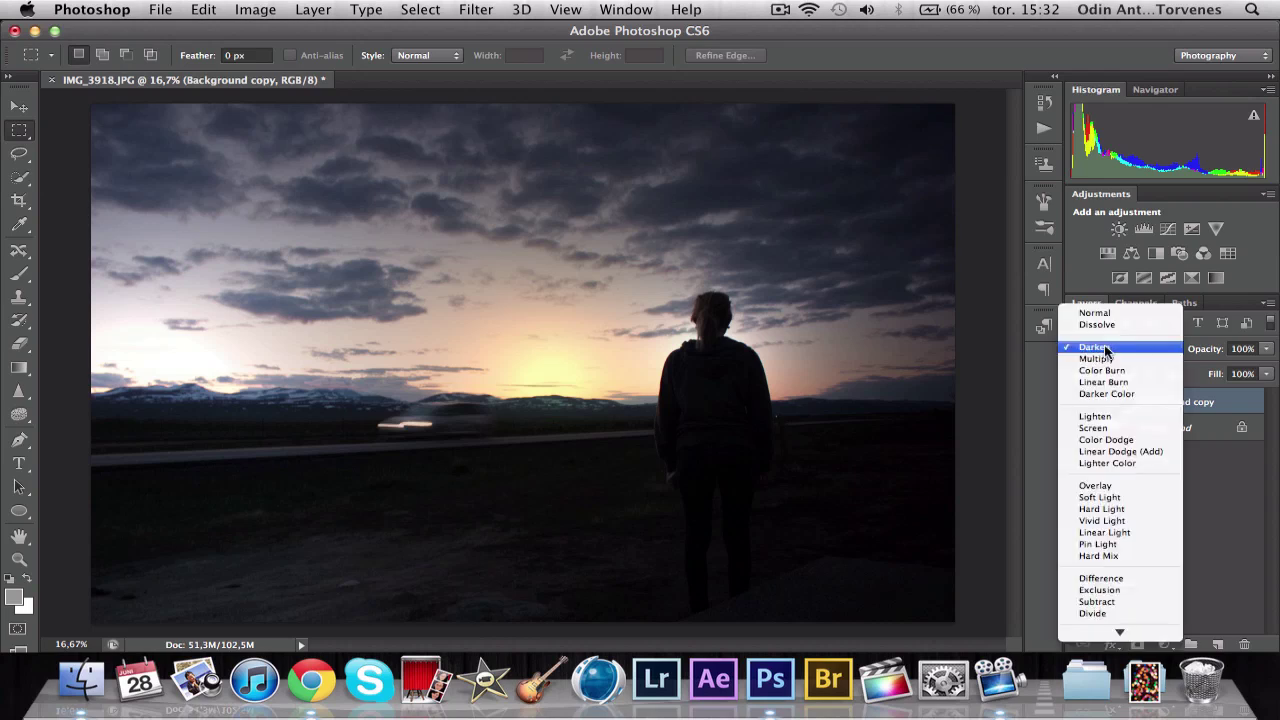
left_click(1097, 324)
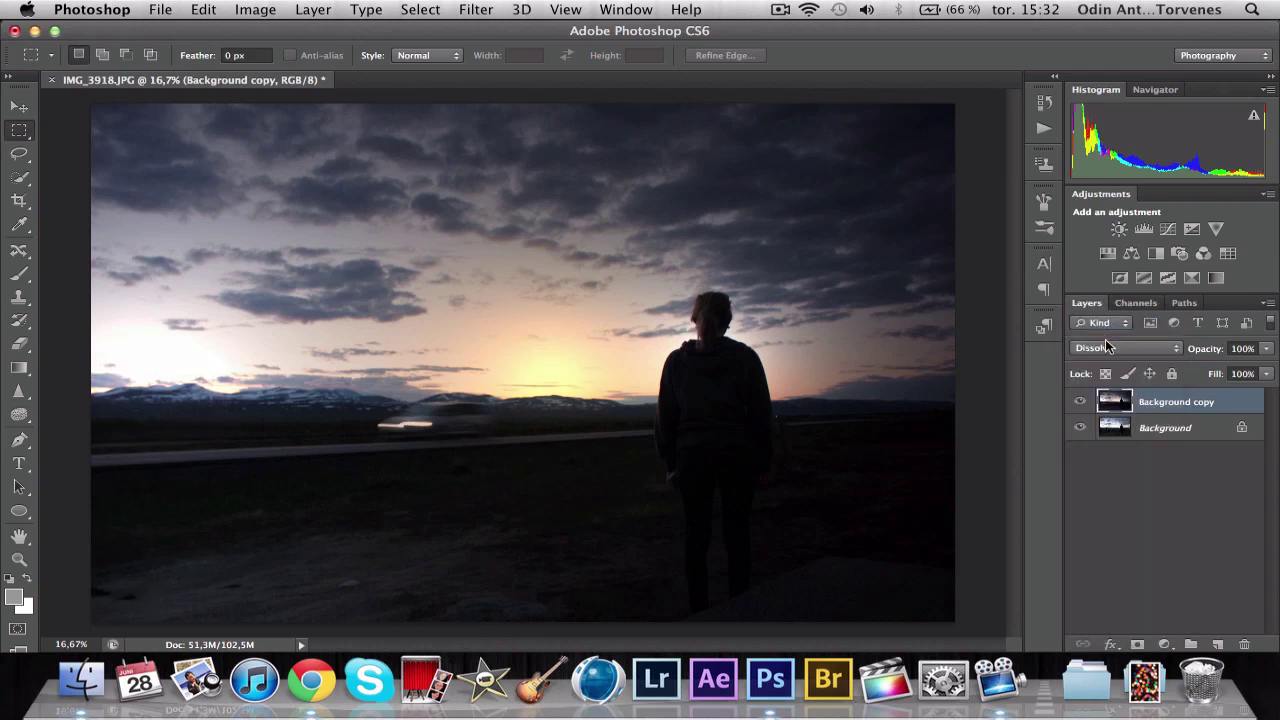
left_click(1106, 349)
left_click(1106, 381)
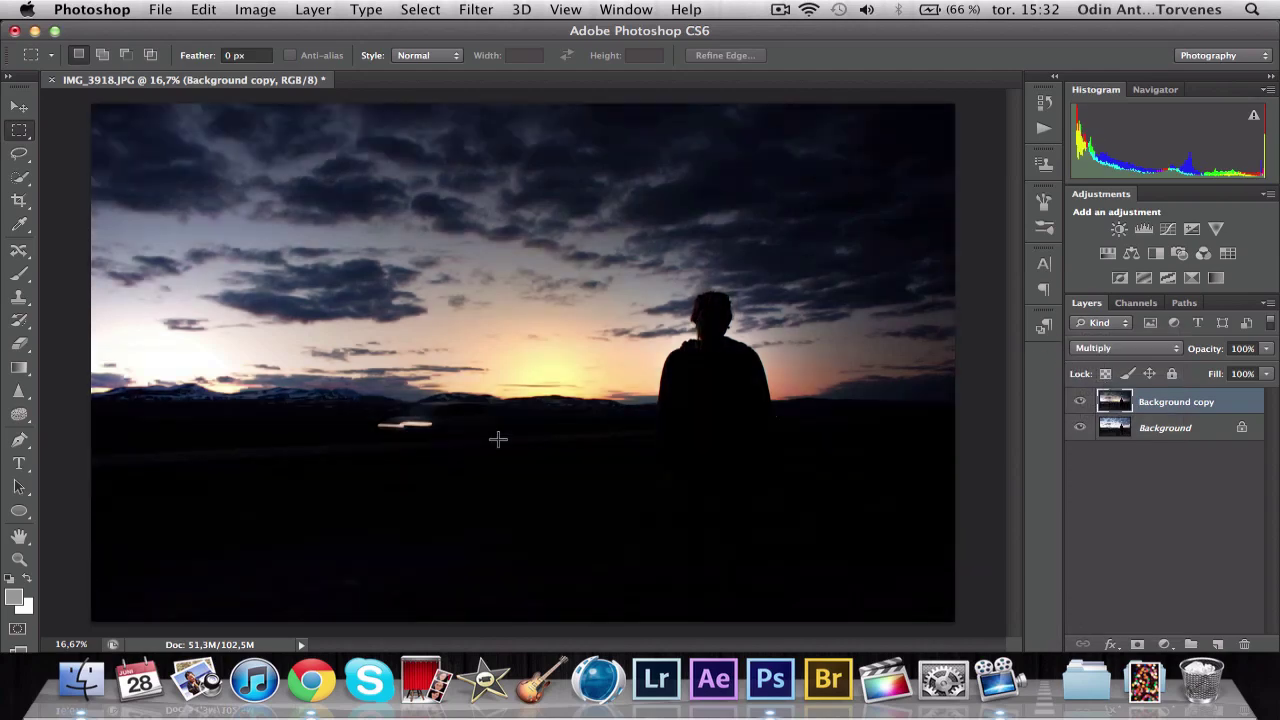
Step: Cycle through further blend modes such as Hue, Hard Mix and Soft Light, ending on Color Dodge
key("shift+minus")
key("shift+minus")
key("shift+minus")
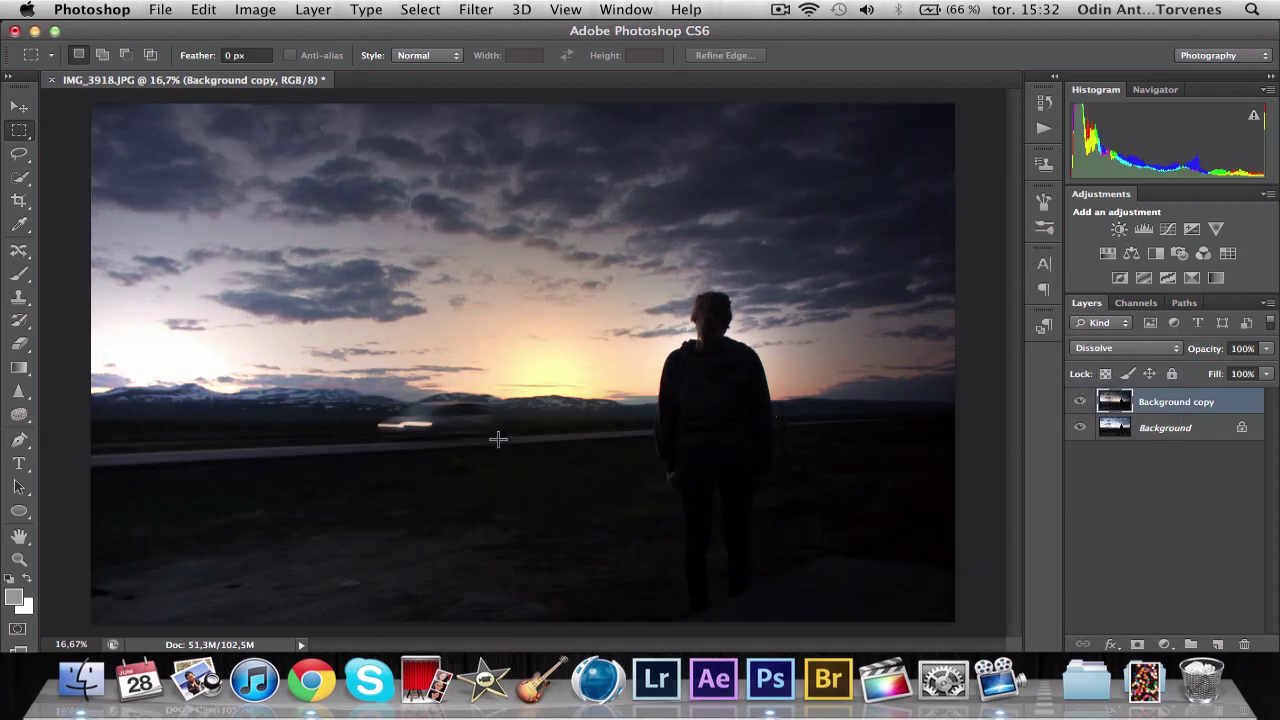
key("shift+minus")
key("shift+minus")
key("shift+minus")
key("shift+minus")
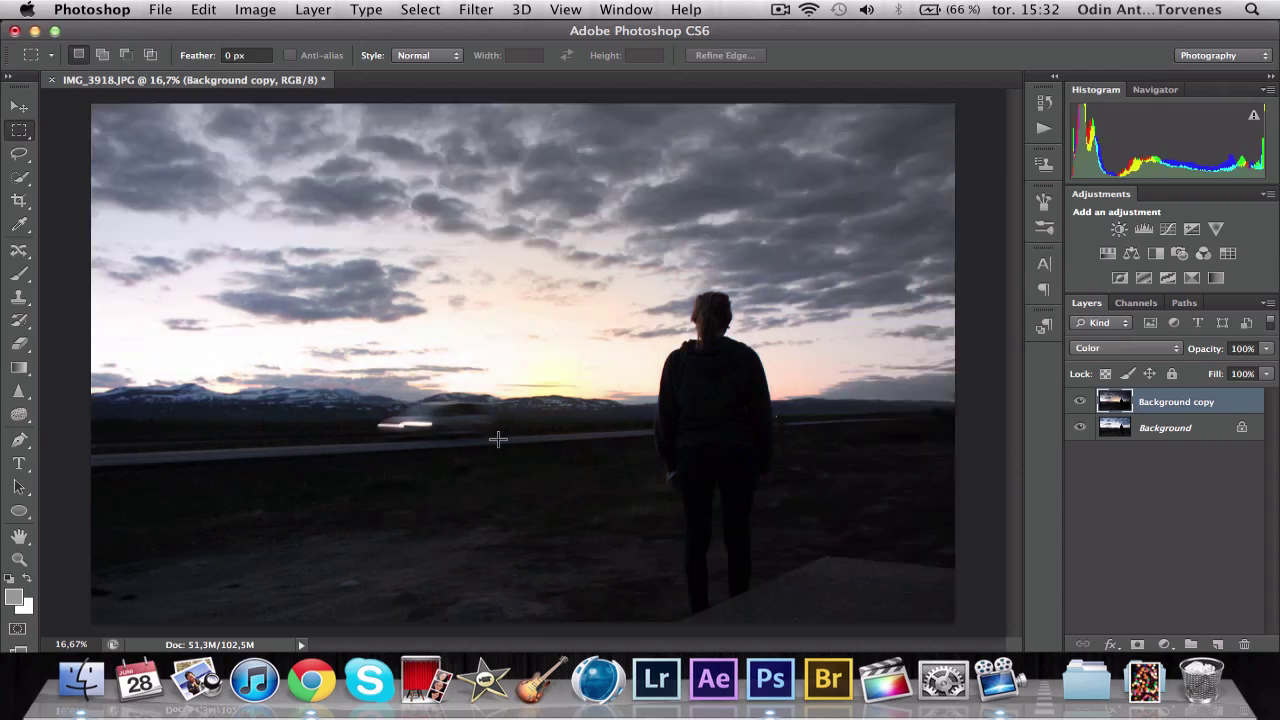
key("shift+minus")
key("shift+minus")
key("shift+minus")
key("shift+minus")
key("shift+minus")
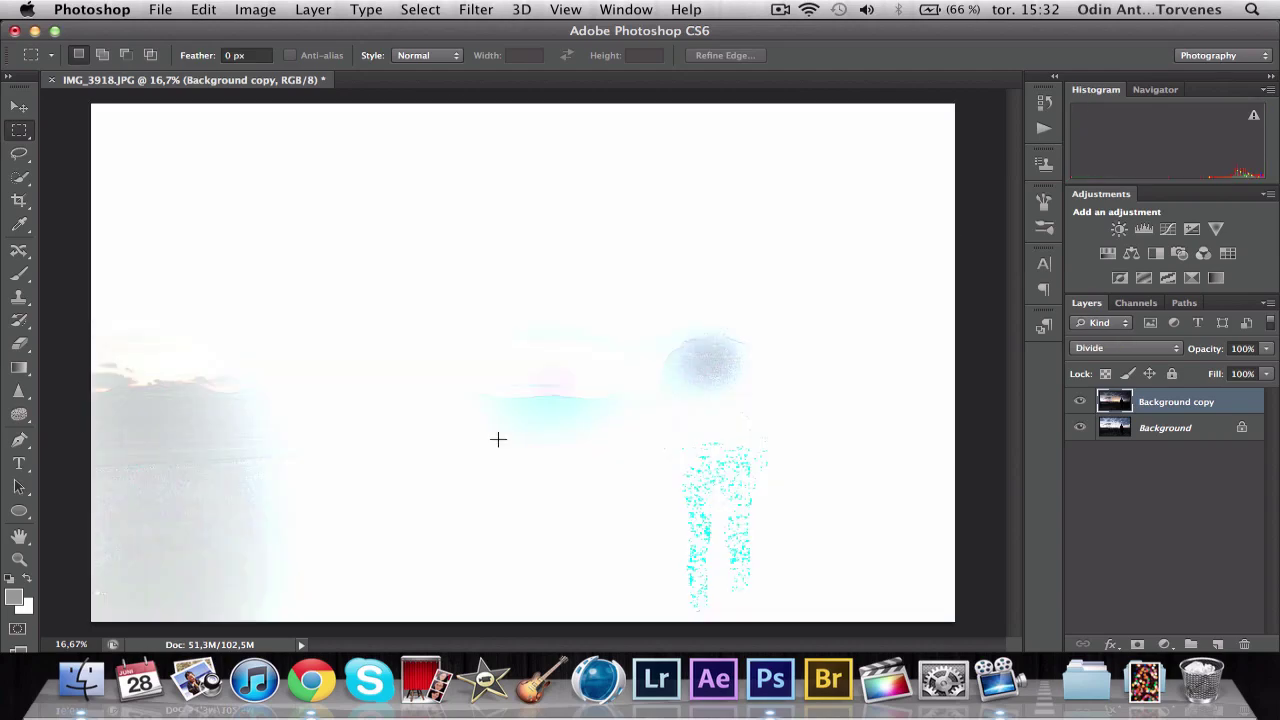
key("shift+minus")
key("shift+minus")
key("shift+minus")
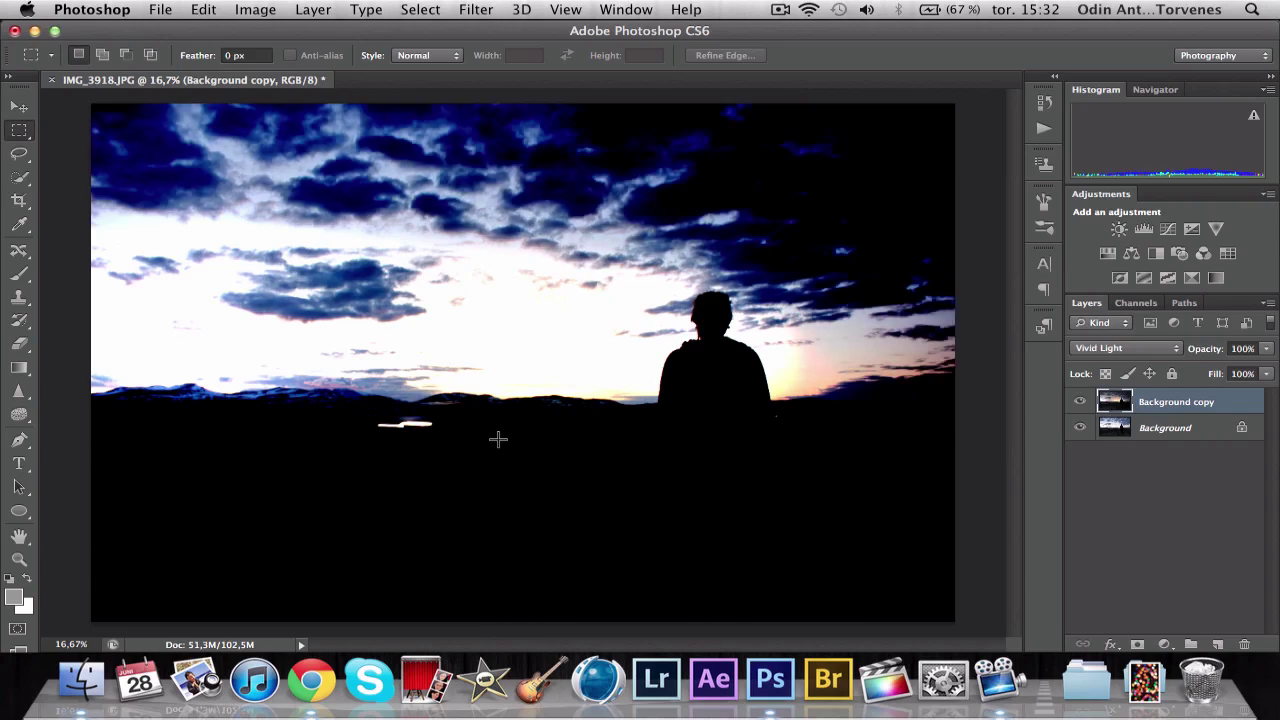
key("shift+minus")
key("shift+minus")
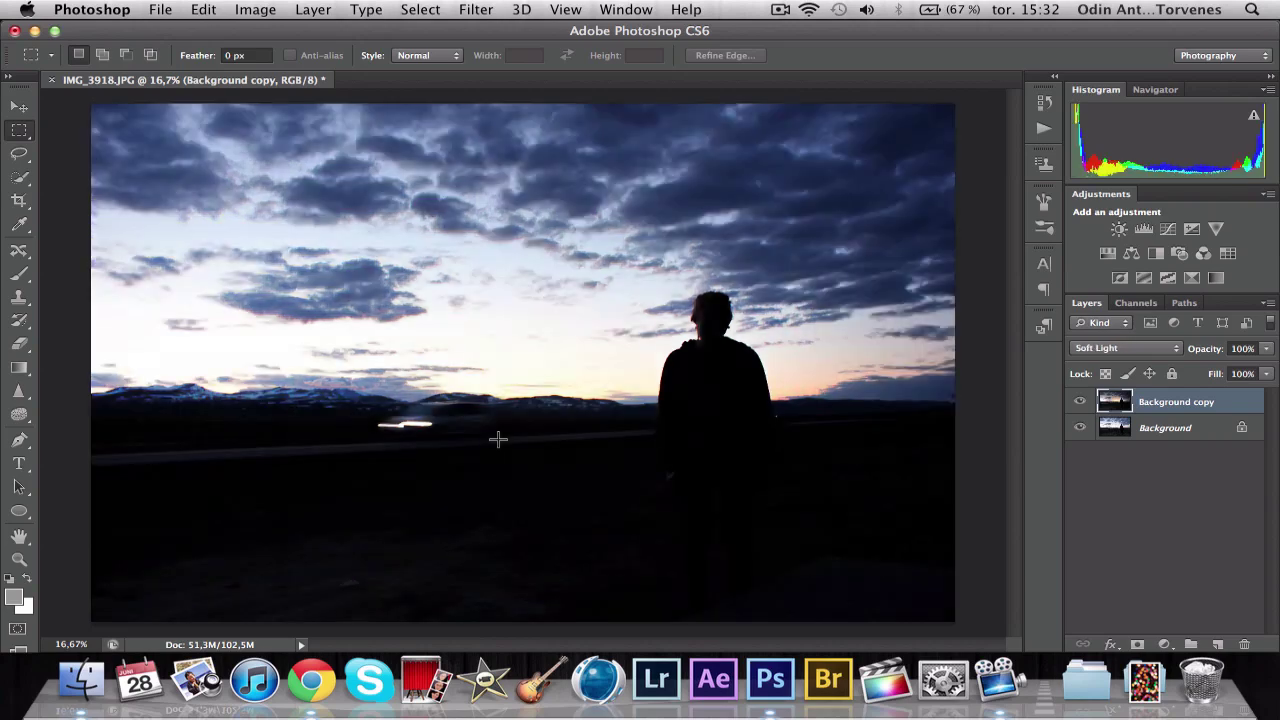
key("shift+minus")
key("shift+minus")
key("shift+minus")
key("shift+minus")
key("shift+minus")
key("shift+minus")
key("shift+minus")
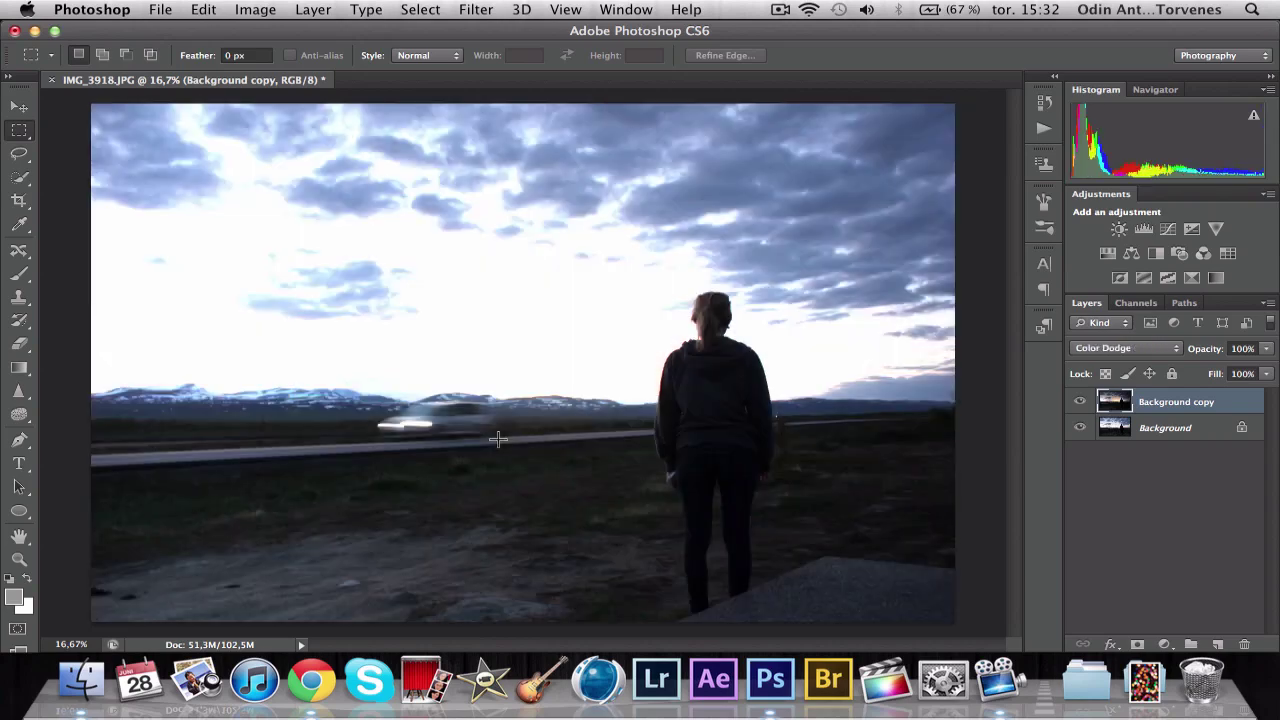